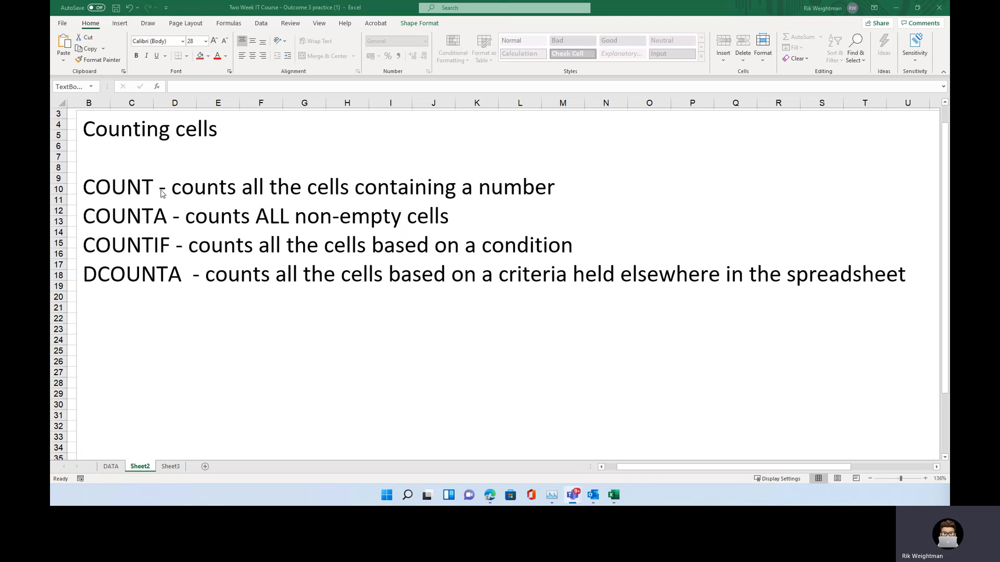
# Switch to the DATA sheet and enter the label "Count numbers" in cell B29
pyautogui.click(115, 471)
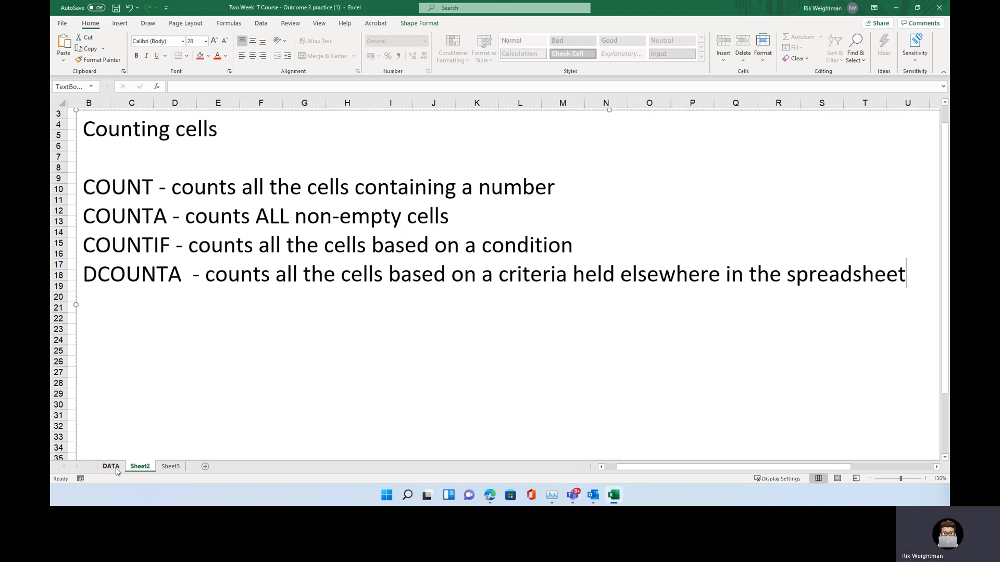
pyautogui.click(116, 471)
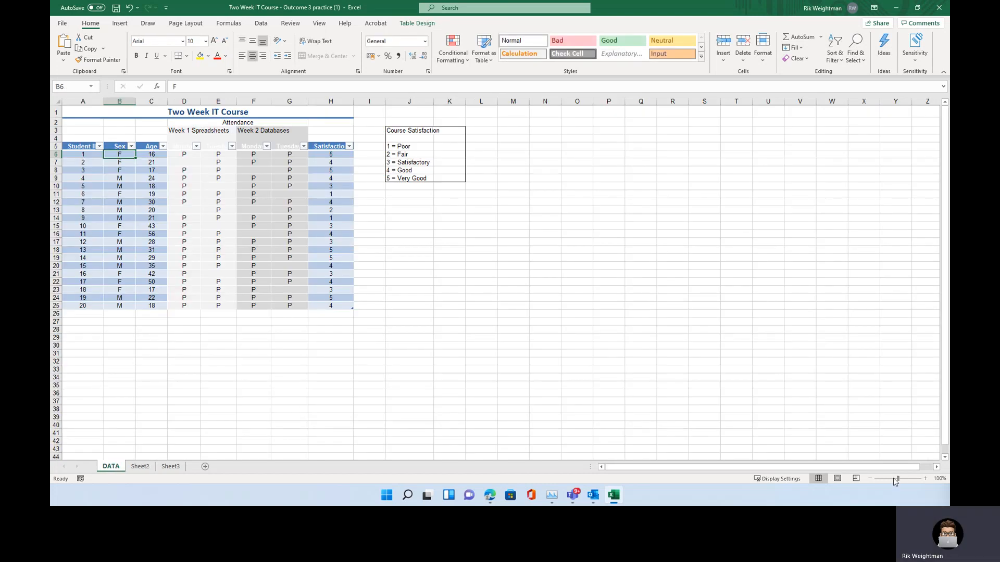
pyautogui.click(925, 478)
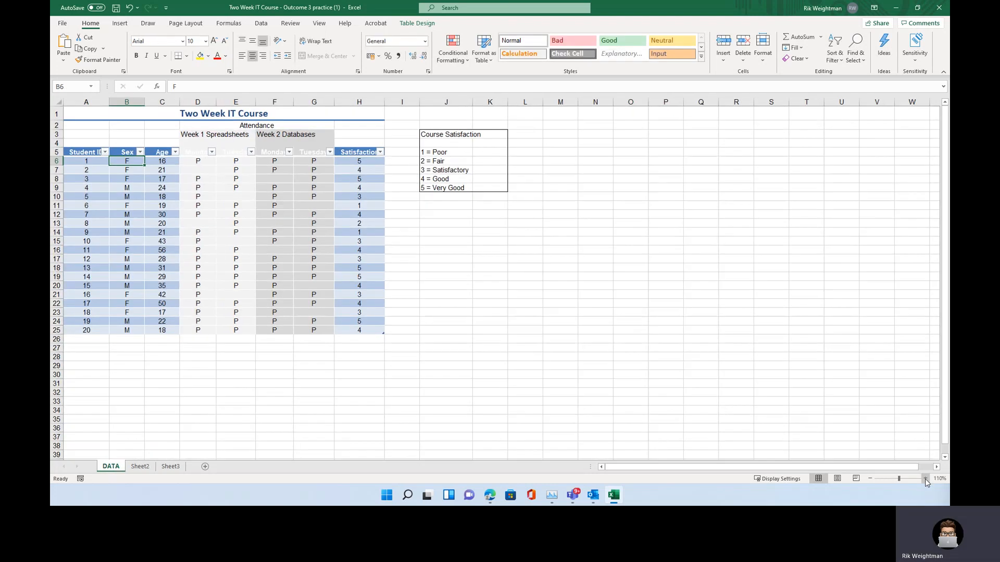
pyautogui.click(925, 479)
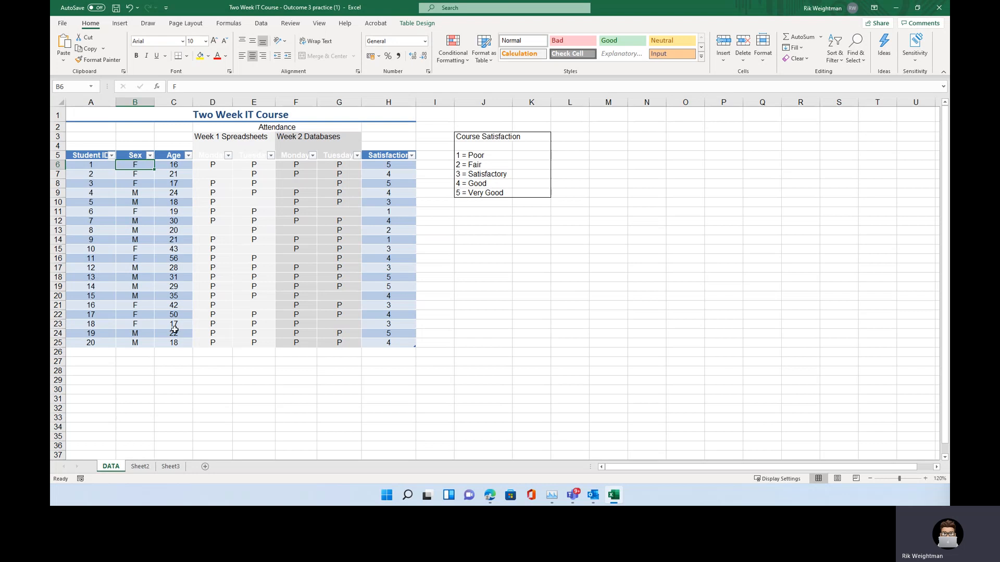
pyautogui.click(135, 354)
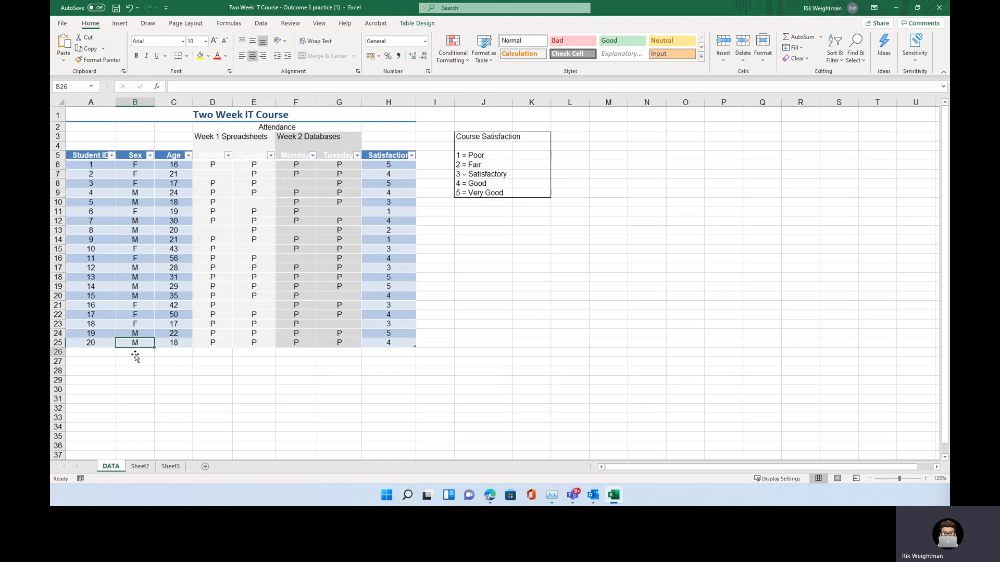
pyautogui.click(130, 382)
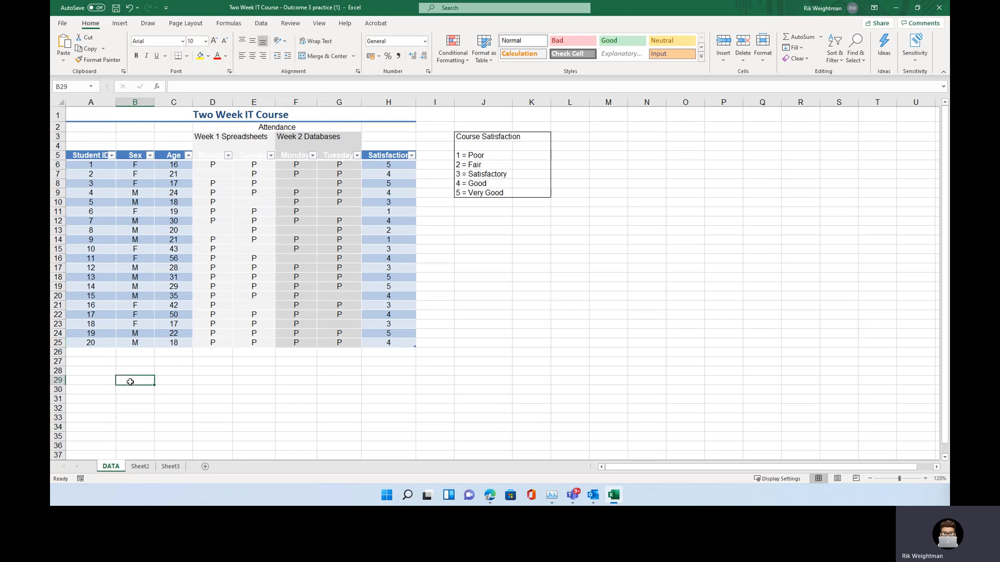
pyautogui.write('Count numbers')
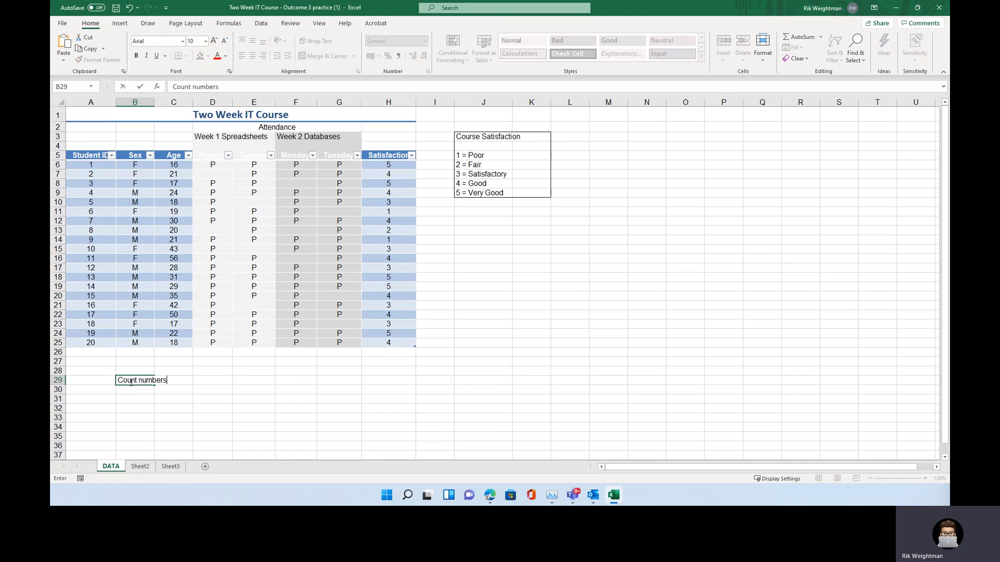
pyautogui.press('Return')
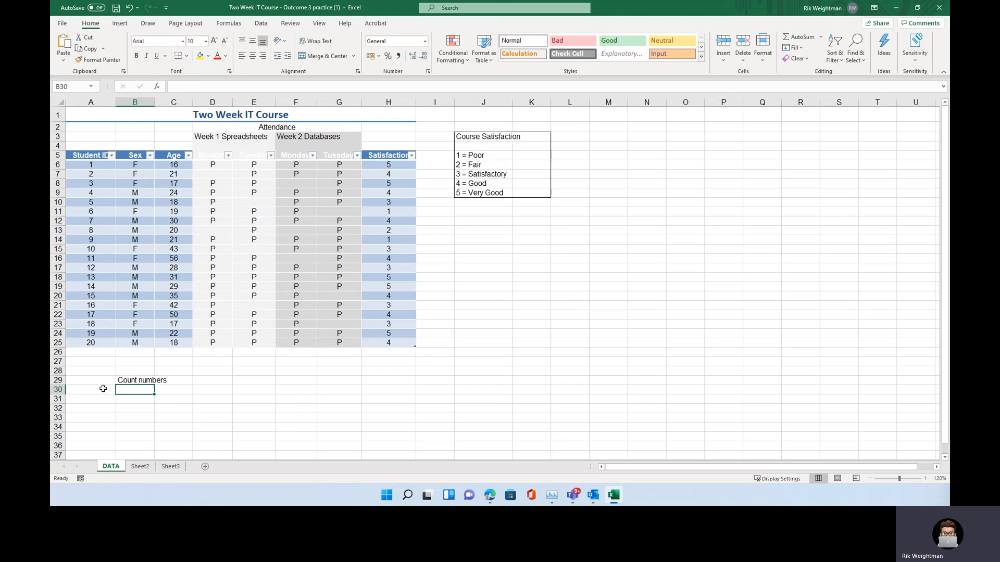
# Turn on text wrapping for row 29
pyautogui.click(56, 381)
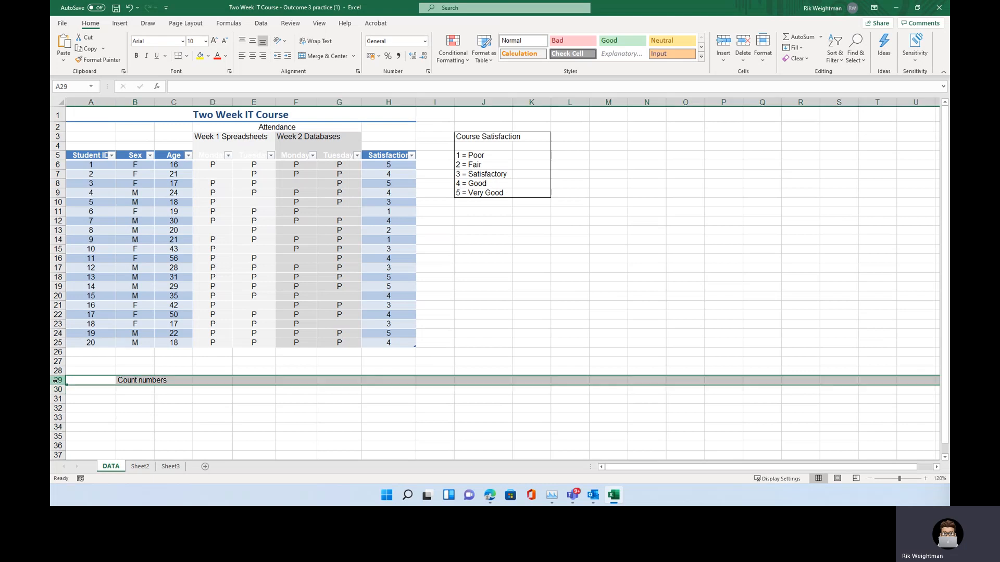
pyautogui.click(313, 42)
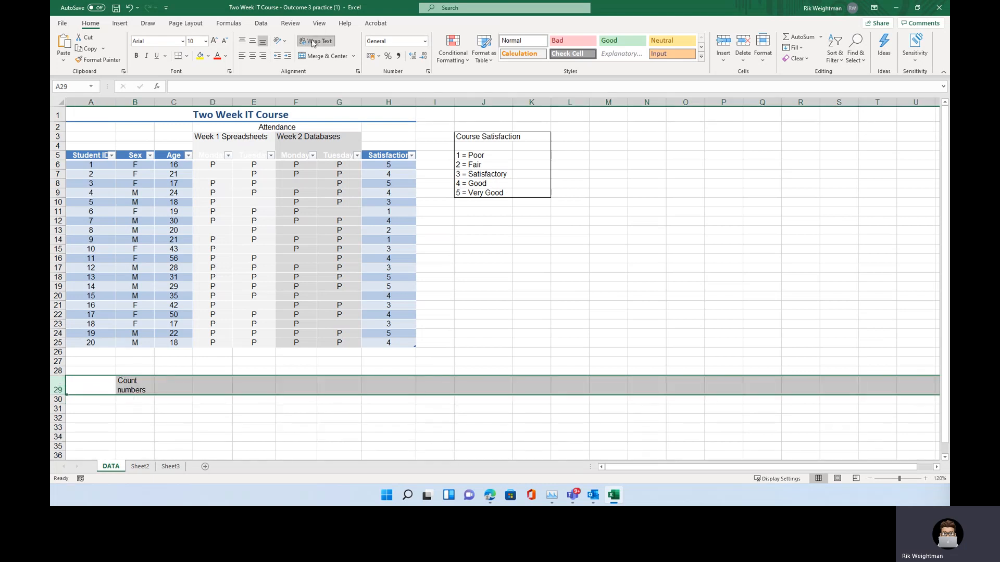
pyautogui.click(177, 386)
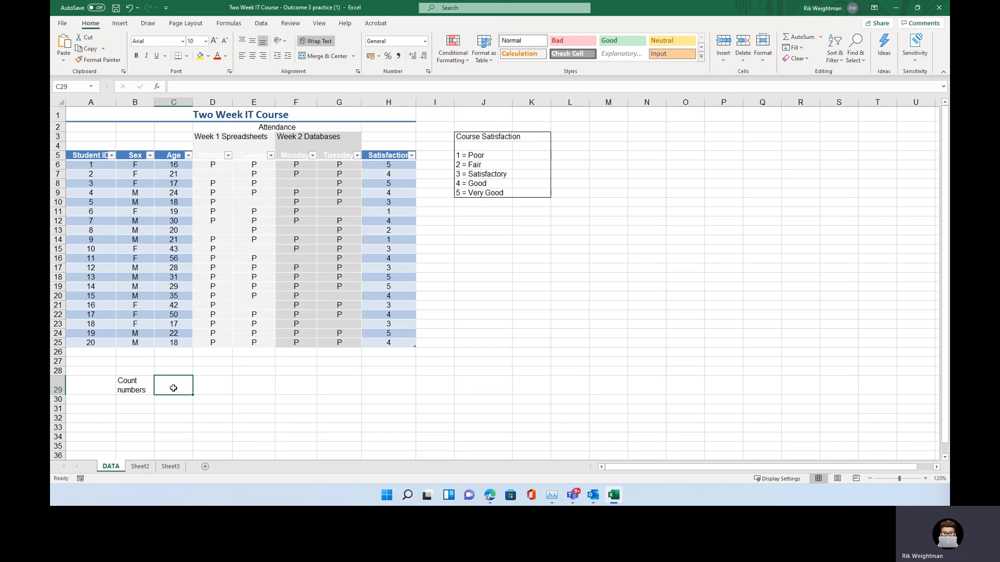
pyautogui.write('=c')
pyautogui.press('BackSpace')
pyautogui.press('BackSpace')
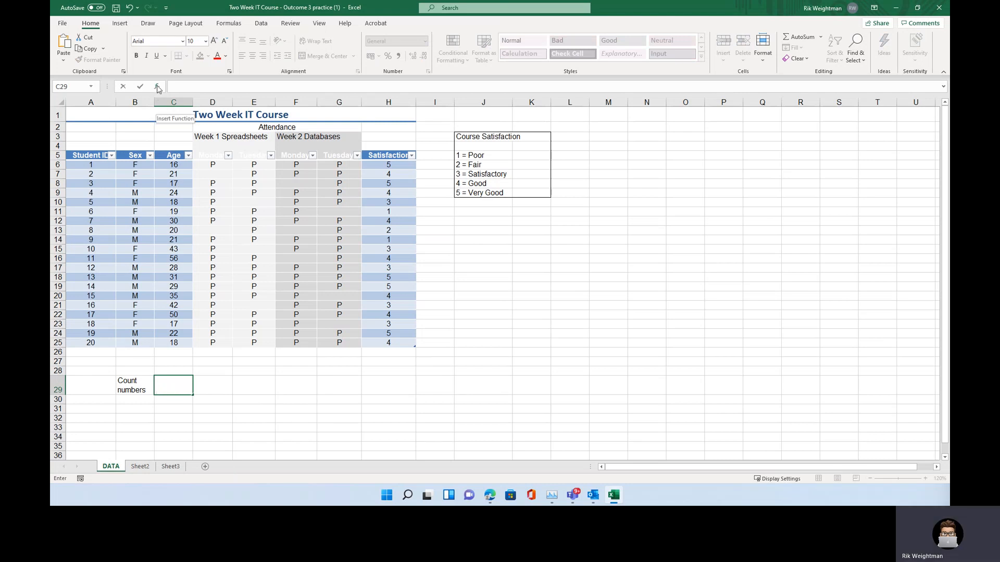
# Insert a COUNT function in C29 that counts the Age column, found by searching for "count"
pyautogui.click(158, 88)
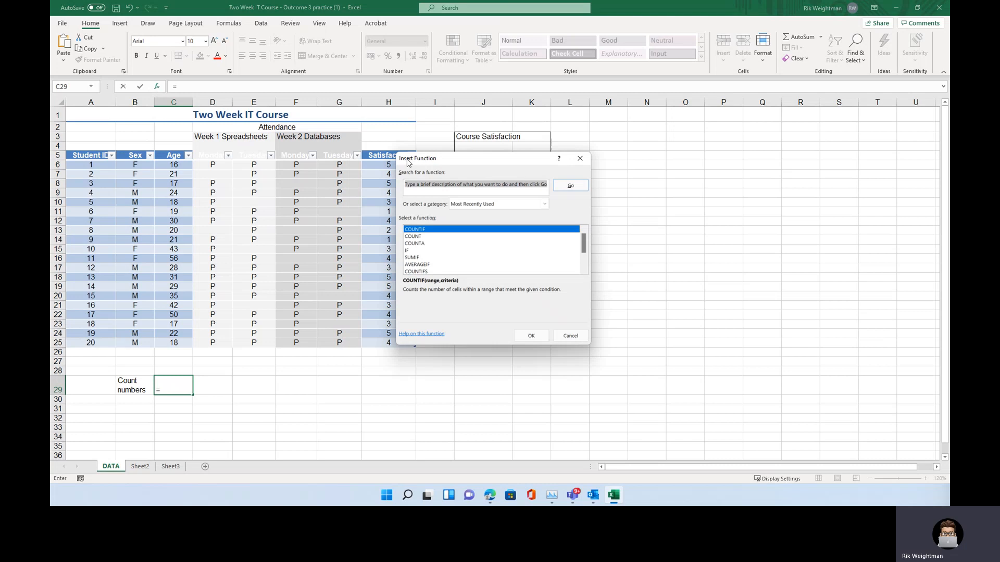
pyautogui.write('count')
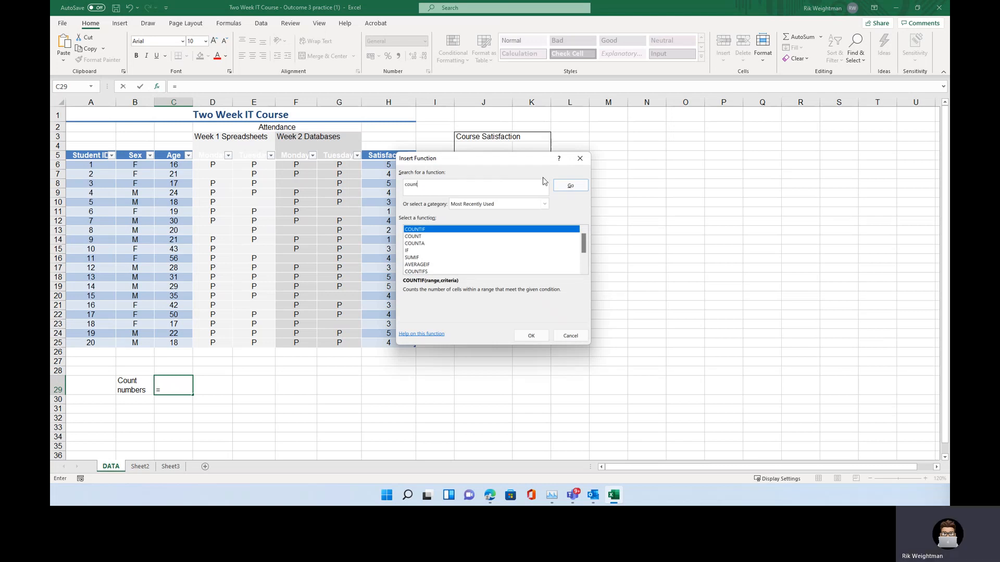
pyautogui.click(570, 186)
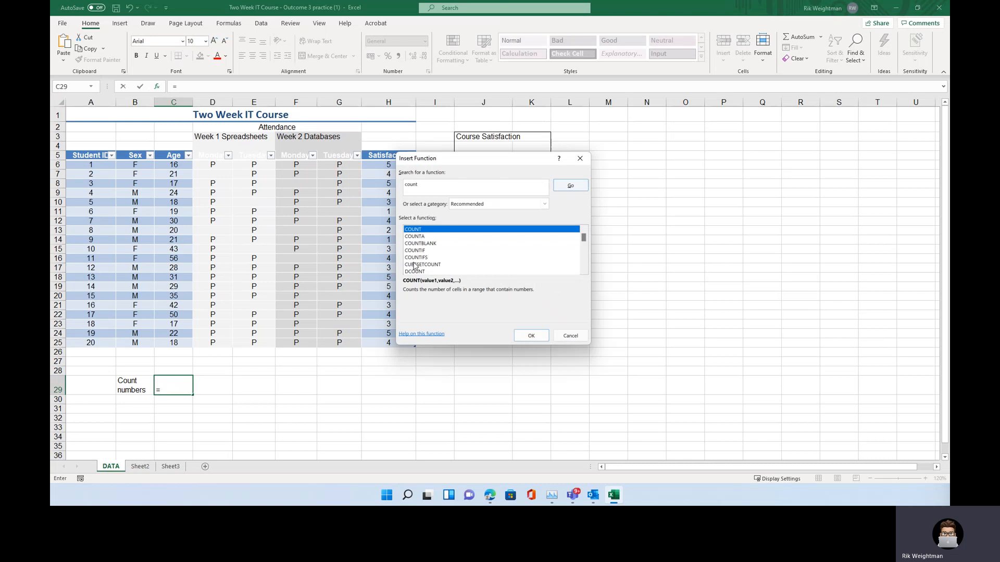
pyautogui.doubleClick(425, 230)
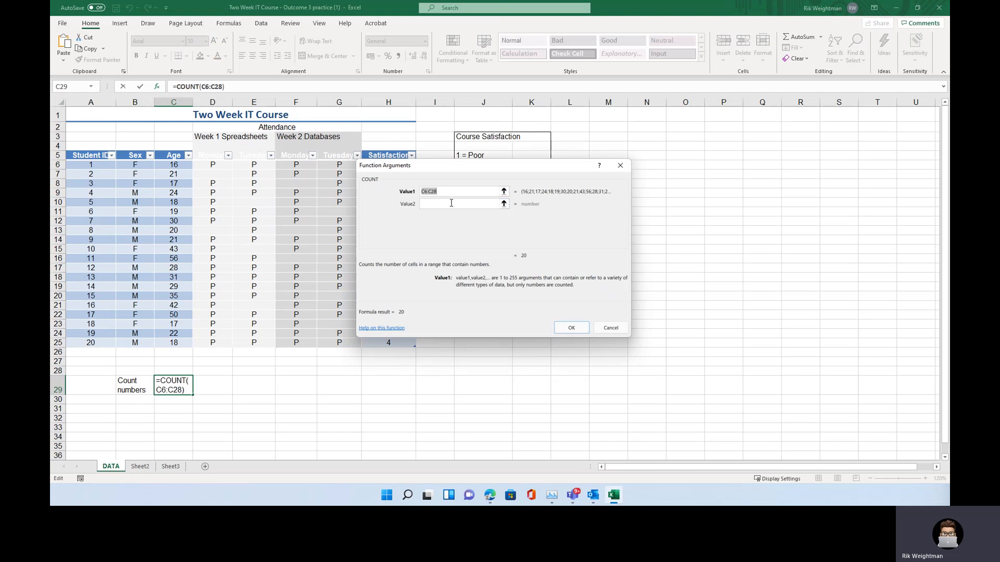
pyautogui.moveTo(165, 165); pyautogui.dragTo(166, 345)
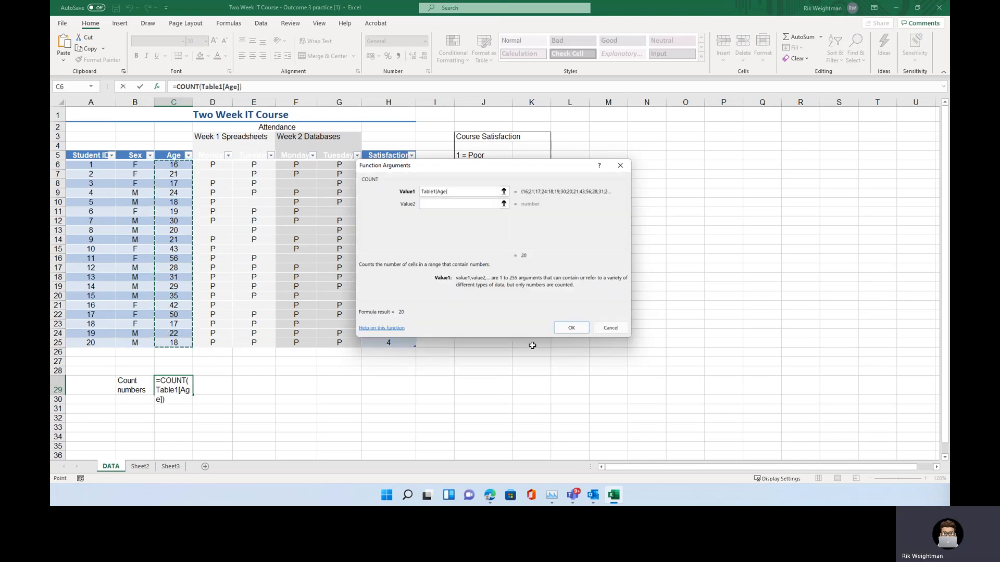
pyautogui.click(577, 329)
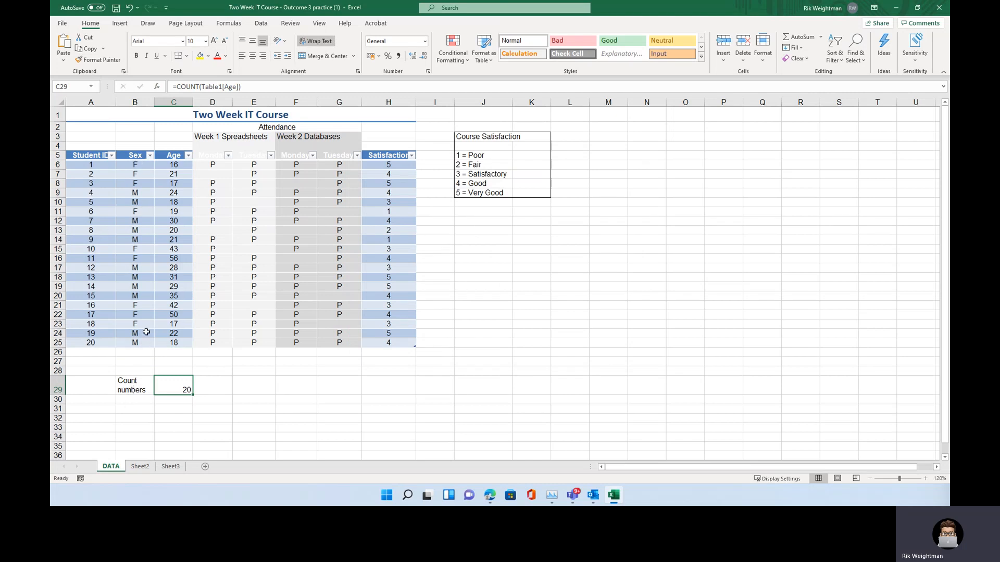
# Insert a COUNT function in D29 that counts the Sex column
pyautogui.click(207, 383)
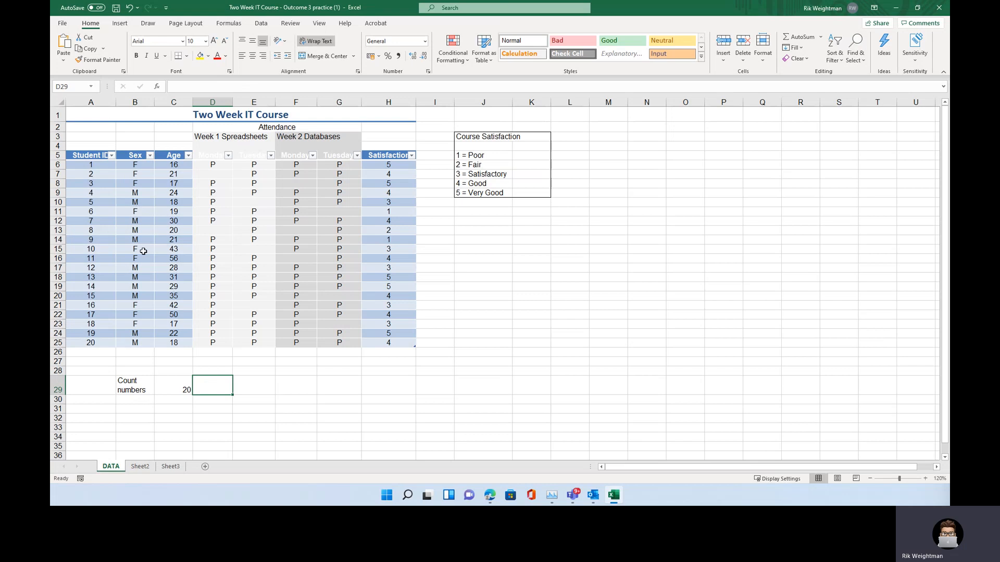
pyautogui.click(157, 86)
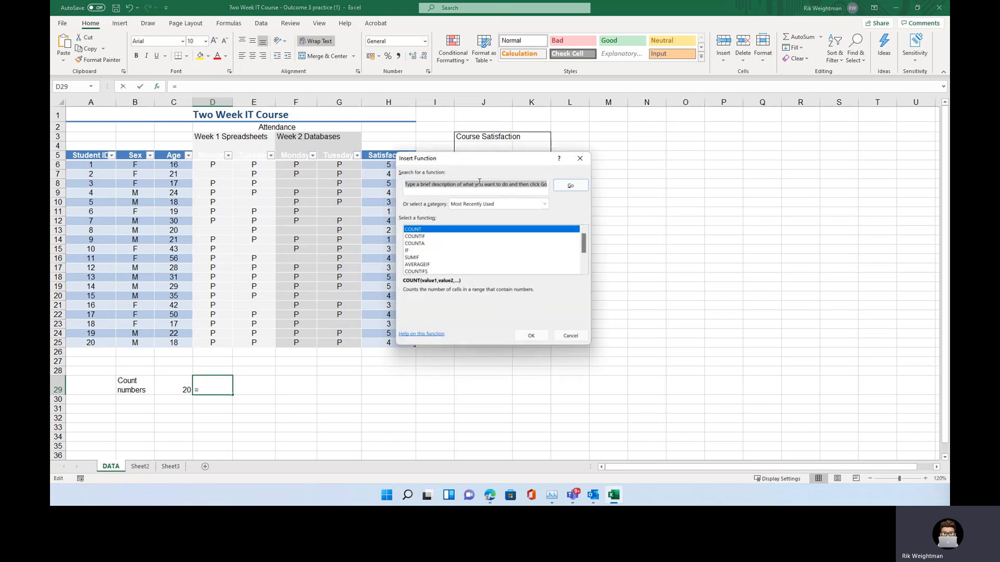
pyautogui.click(416, 232)
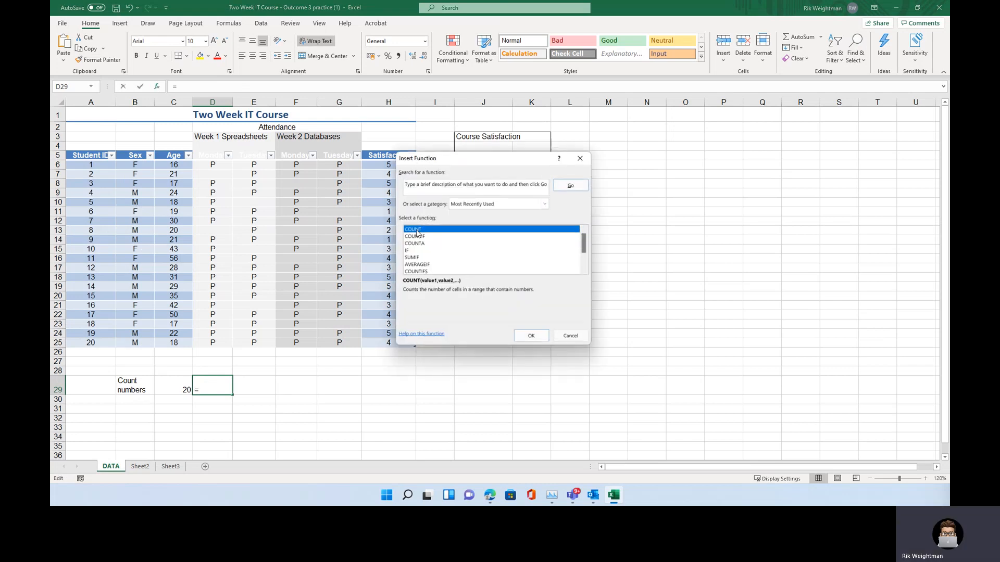
pyautogui.doubleClick(416, 232)
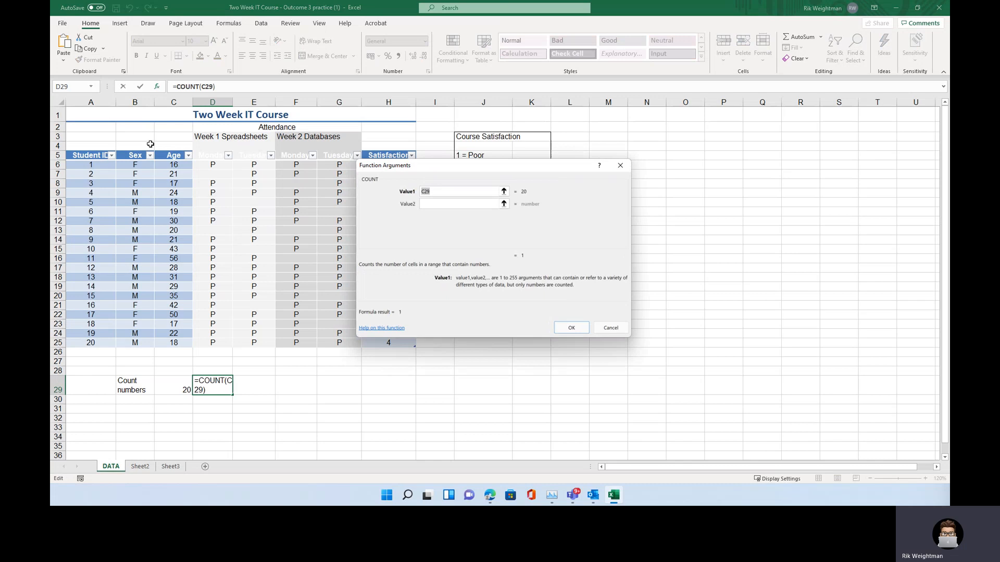
pyautogui.moveTo(142, 223); pyautogui.dragTo(135, 343)
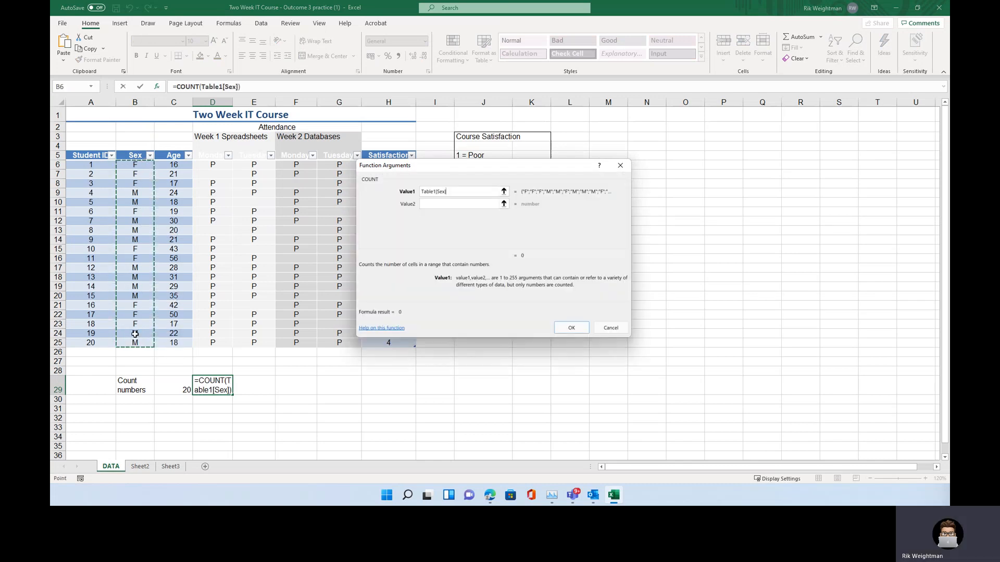
pyautogui.write(')')
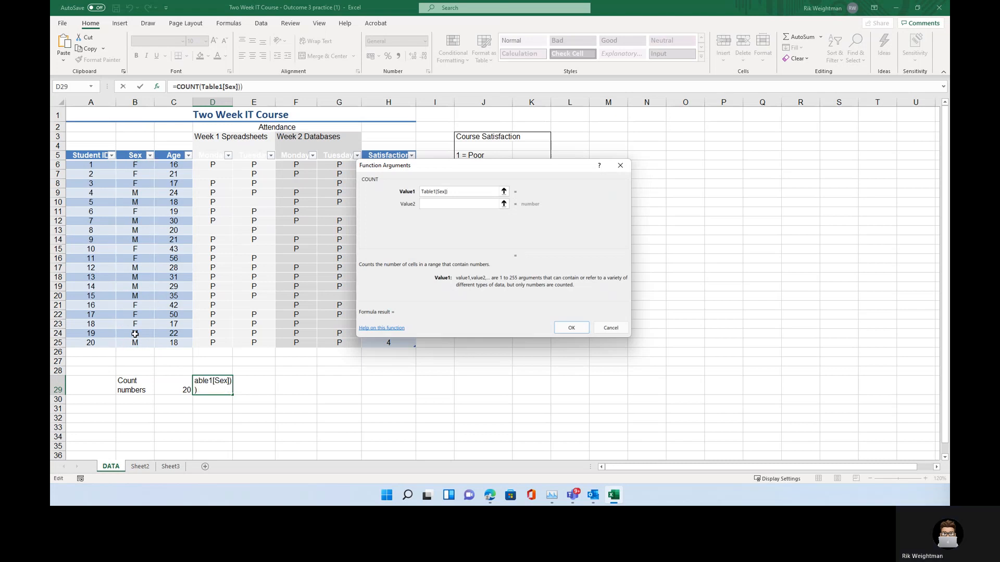
pyautogui.press('BackSpace')
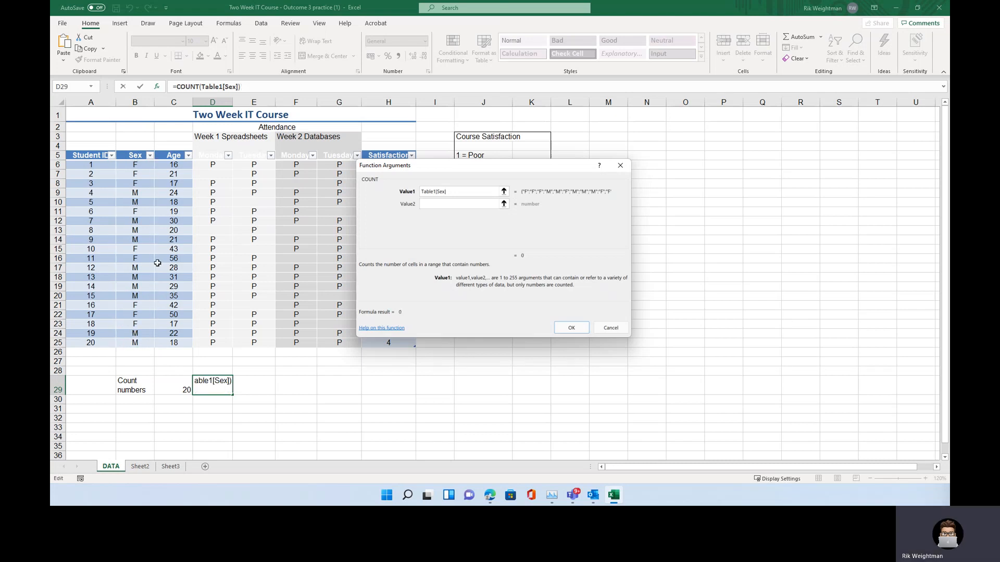
pyautogui.click(579, 332)
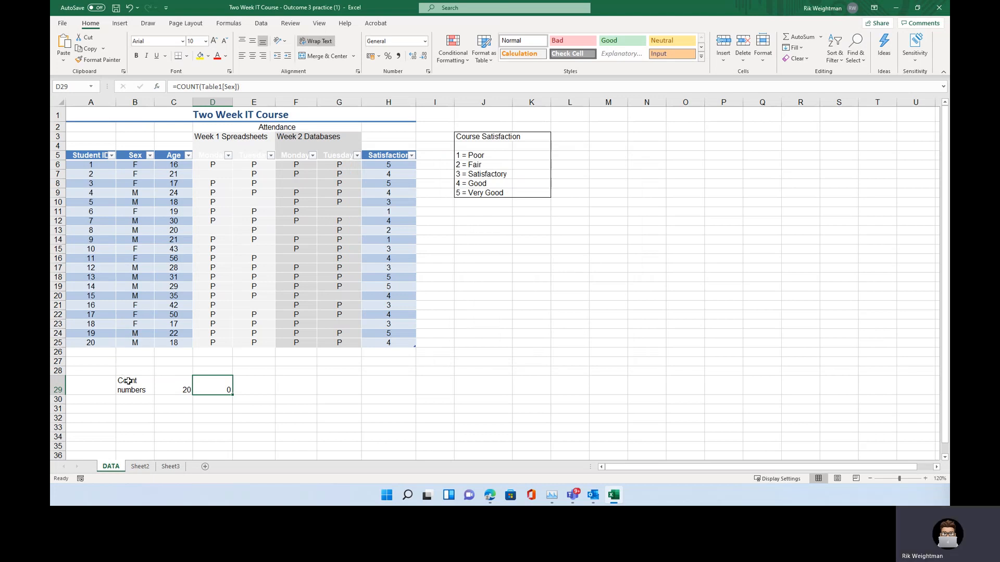
# Enter the label "Count text" in cell B30
pyautogui.click(129, 400)
pyautogui.write('Count text')
pyautogui.press('Return')
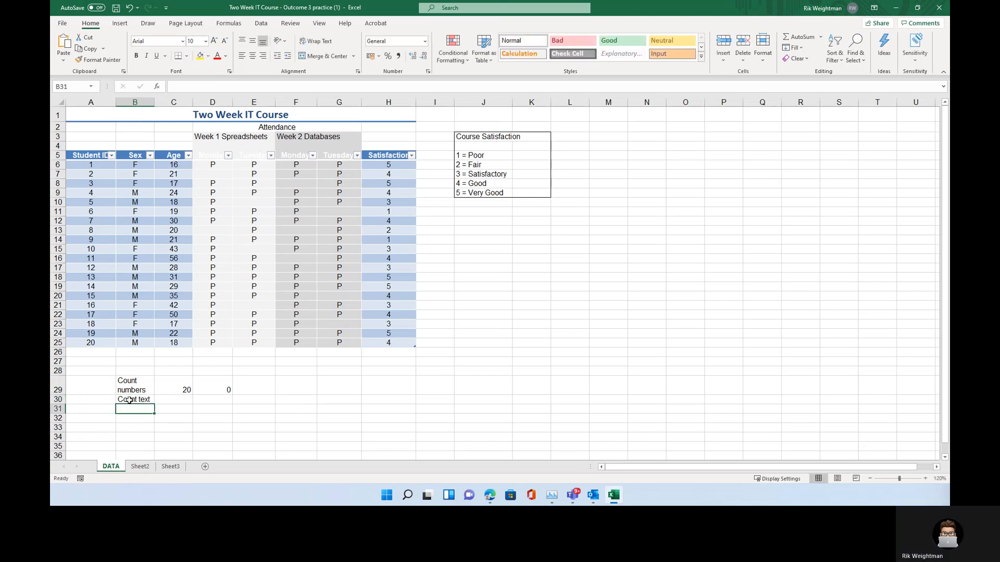
# Enter =COUNTA over the Age column in C30 and return to Sheet2
pyautogui.click(56, 400)
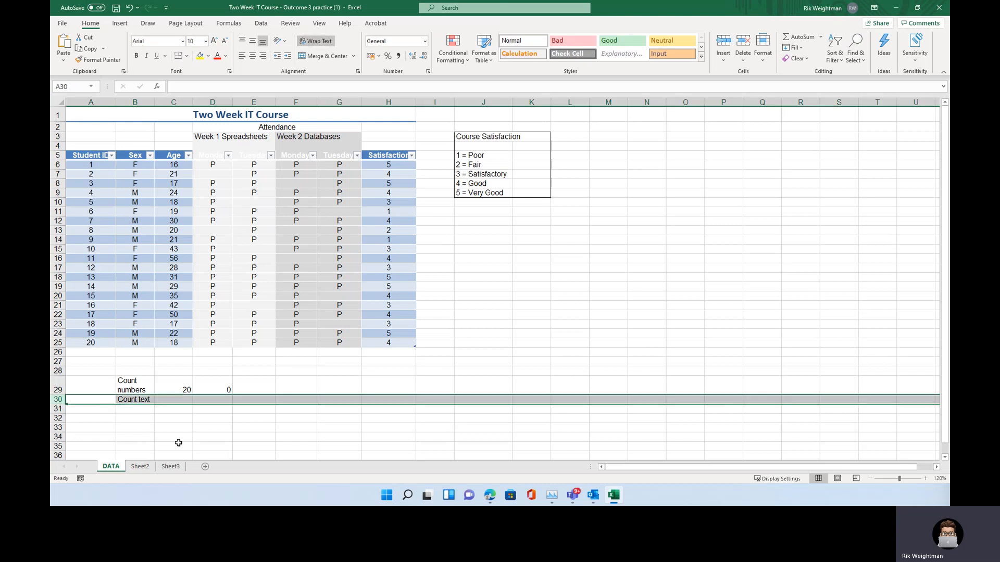
pyautogui.click(181, 399)
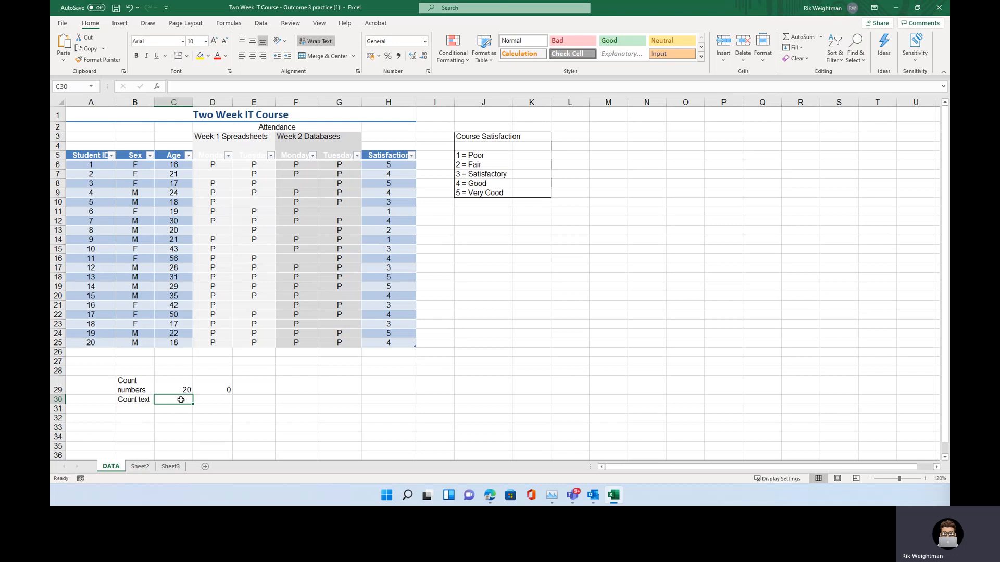
pyautogui.write('=')
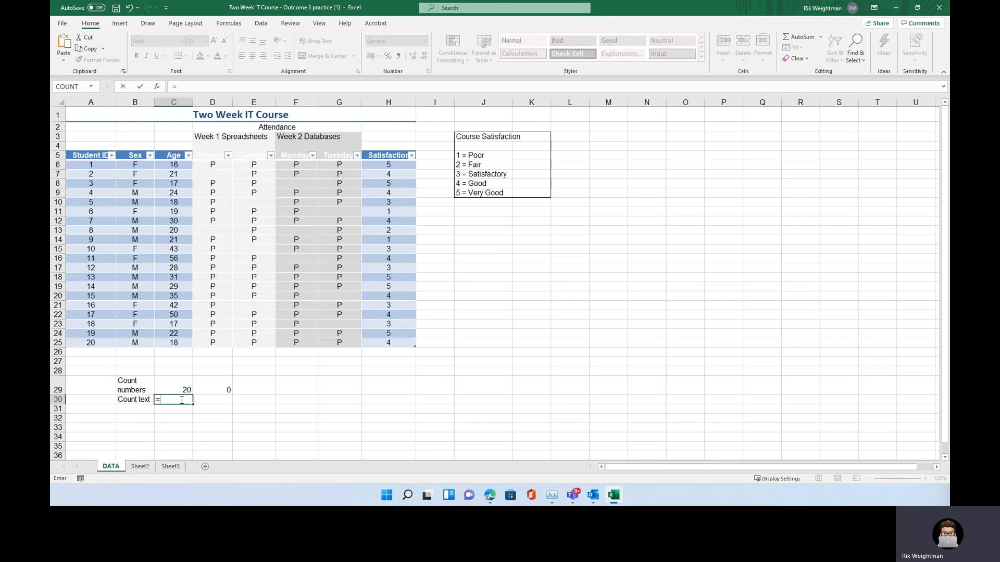
pyautogui.write('COUNTA')
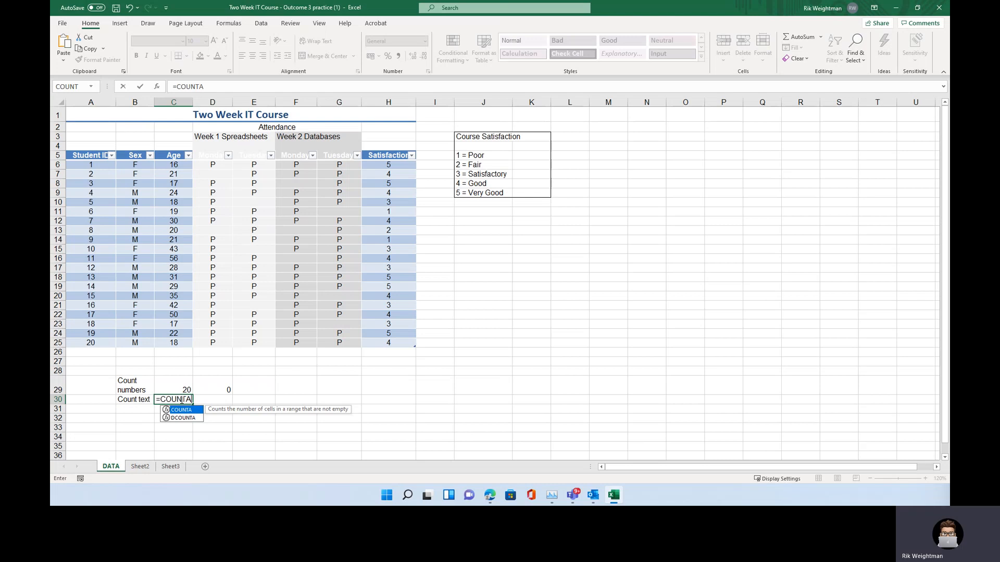
pyautogui.write('(')
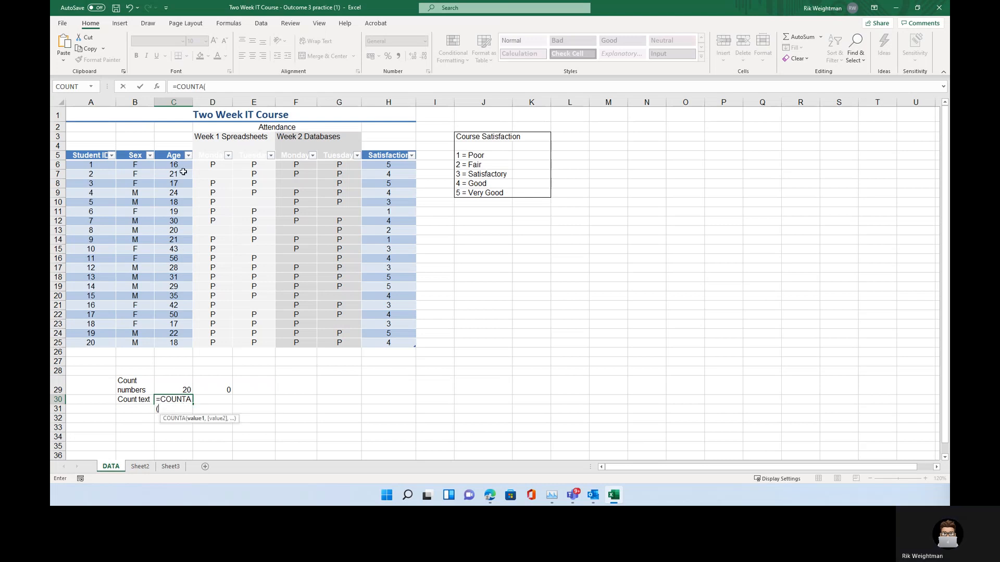
pyautogui.moveTo(183, 165); pyautogui.dragTo(164, 344)
pyautogui.write(')')
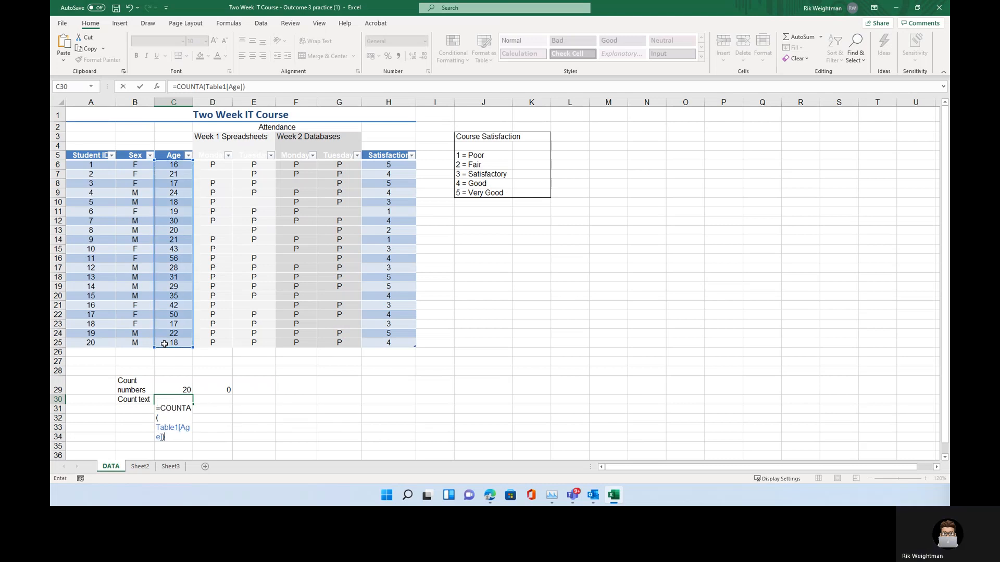
pyautogui.press('Return')
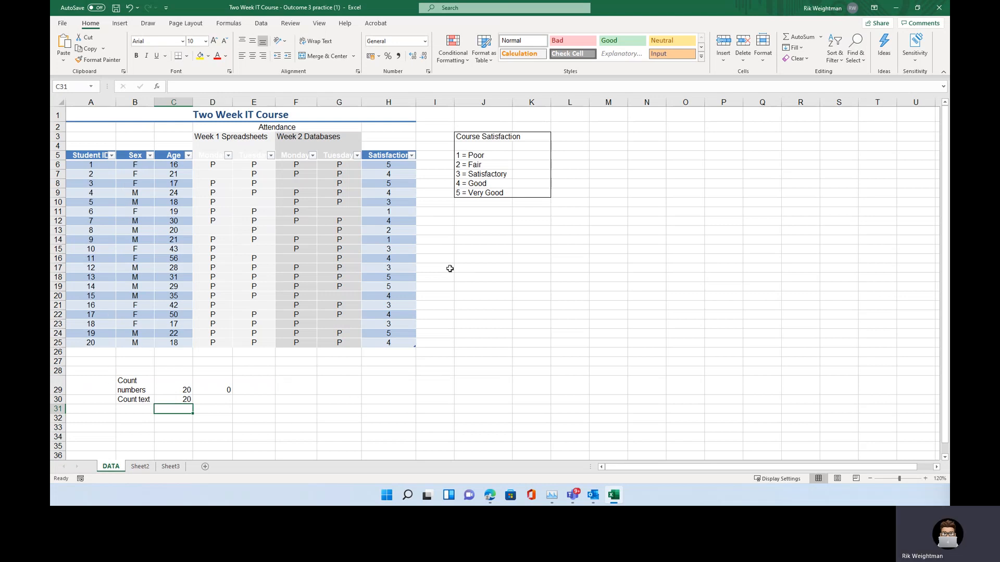
pyautogui.click(139, 466)
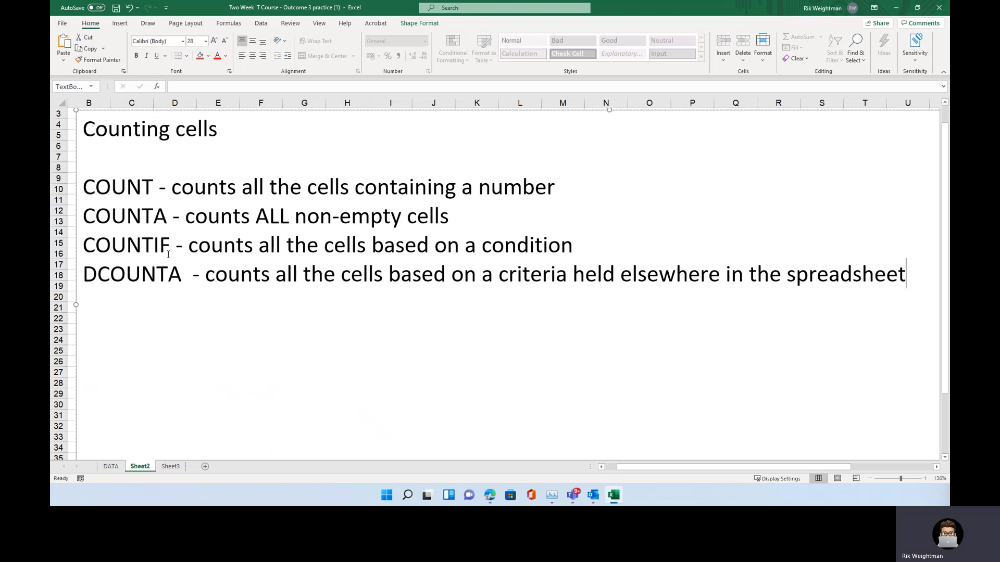
# Switch to the DATA sheet and enter the label "Count female" in cell B31
pyautogui.click(111, 466)
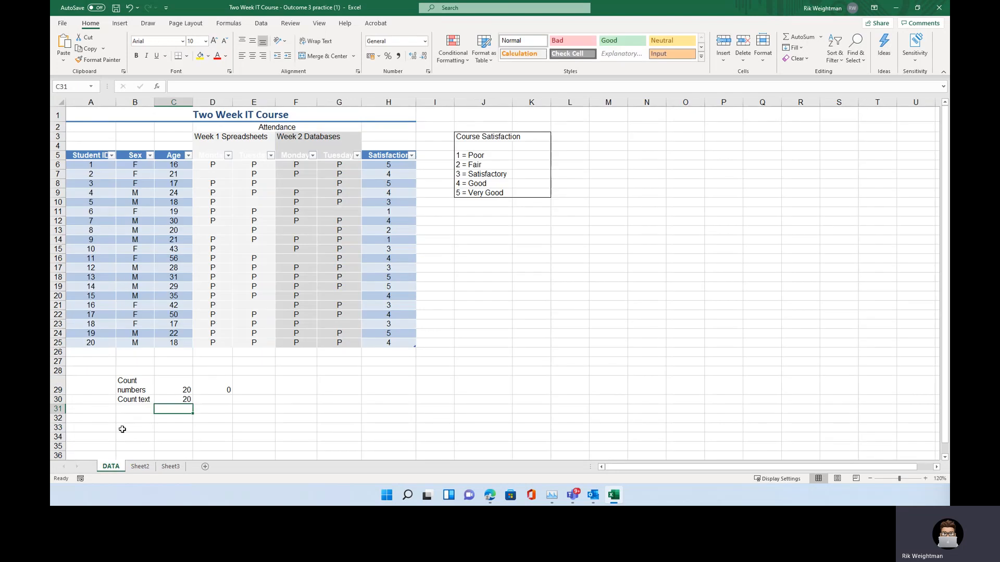
pyautogui.click(257, 389)
pyautogui.click(141, 410)
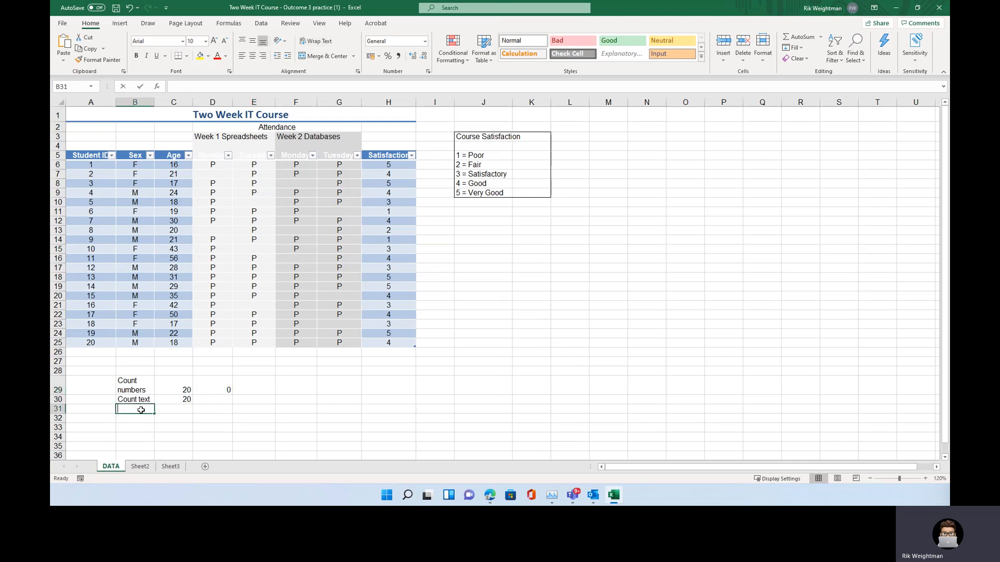
pyautogui.write('Count female')
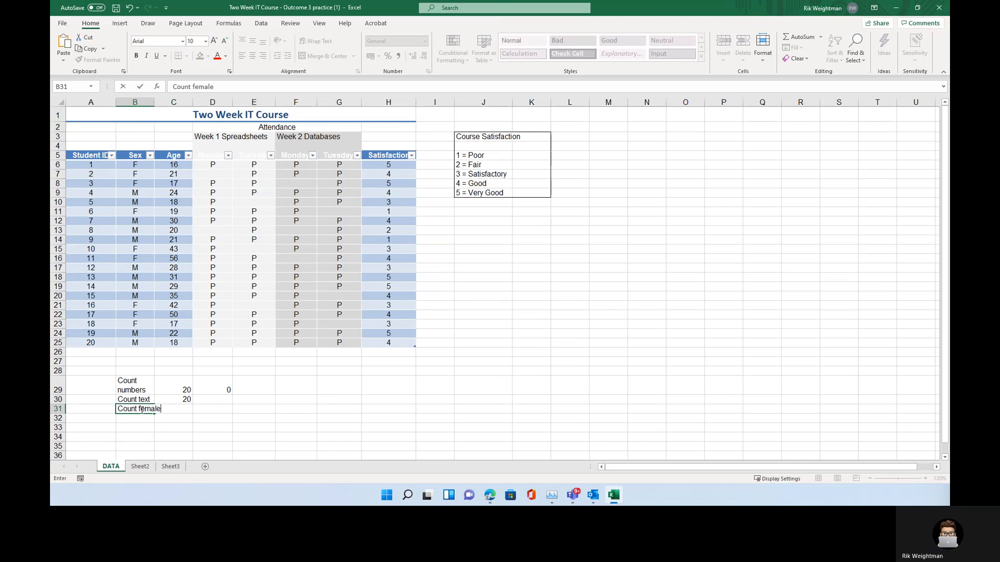
pyautogui.press('Return')
# Apply Wrap Text to row 31
pyautogui.moveTo(61, 407); pyautogui.dragTo(60, 406)
pyautogui.click(58, 408)
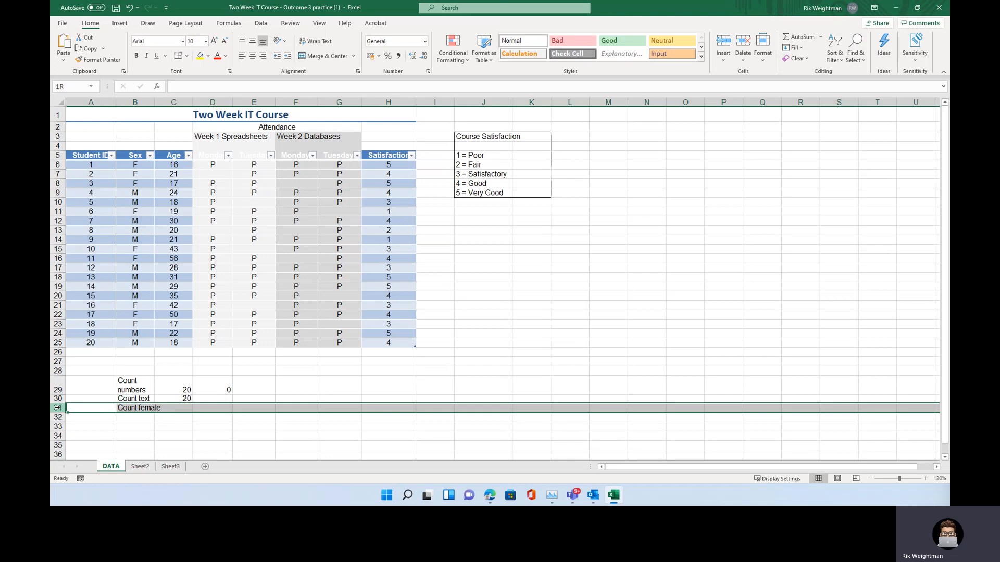
pyautogui.click(315, 40)
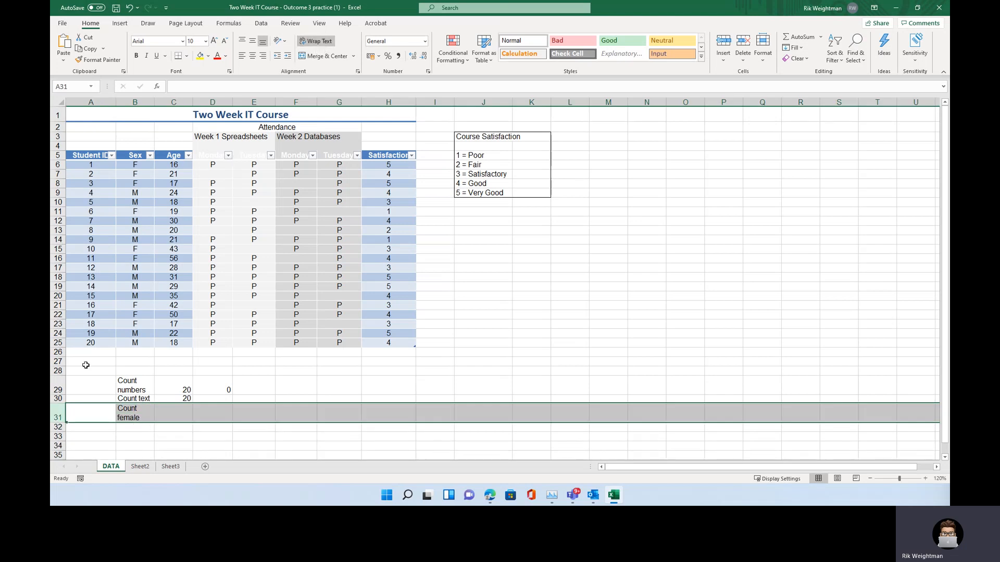
# Insert a COUNTIF function in C31 counting "F" in the Sex column, found by searching for "countif"
pyautogui.click(175, 413)
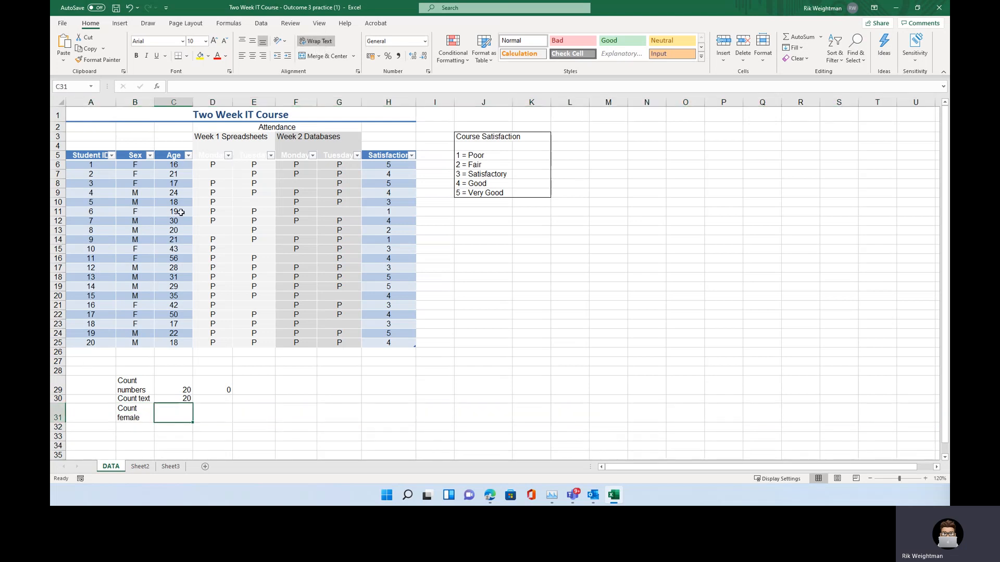
pyautogui.click(158, 87)
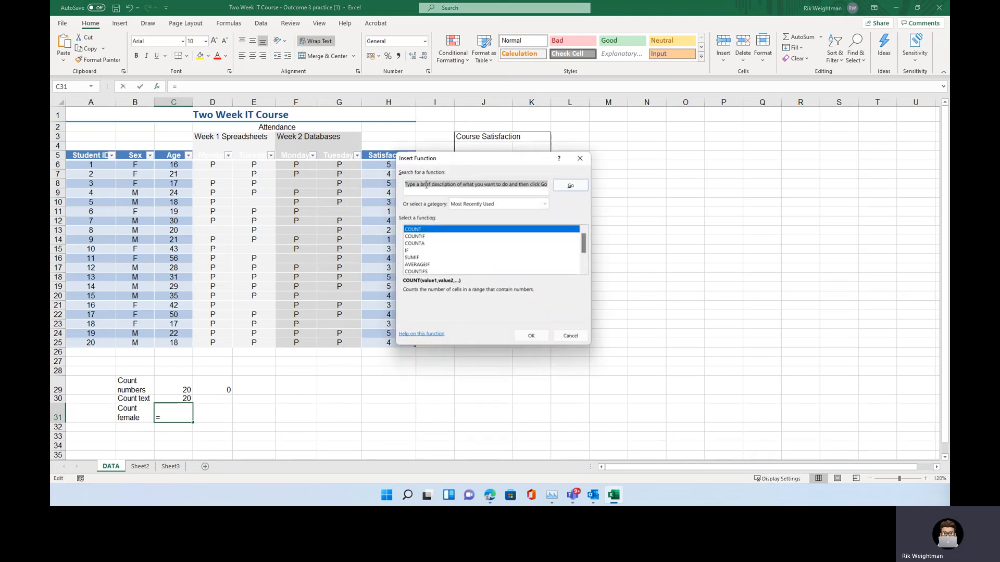
pyautogui.write('cou')
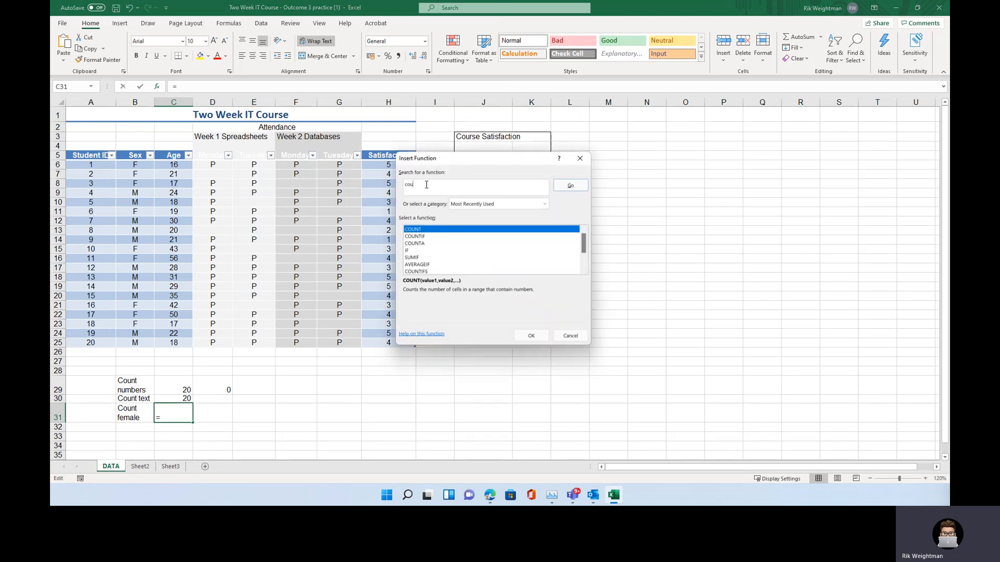
pyautogui.write('ntif')
pyautogui.click(571, 186)
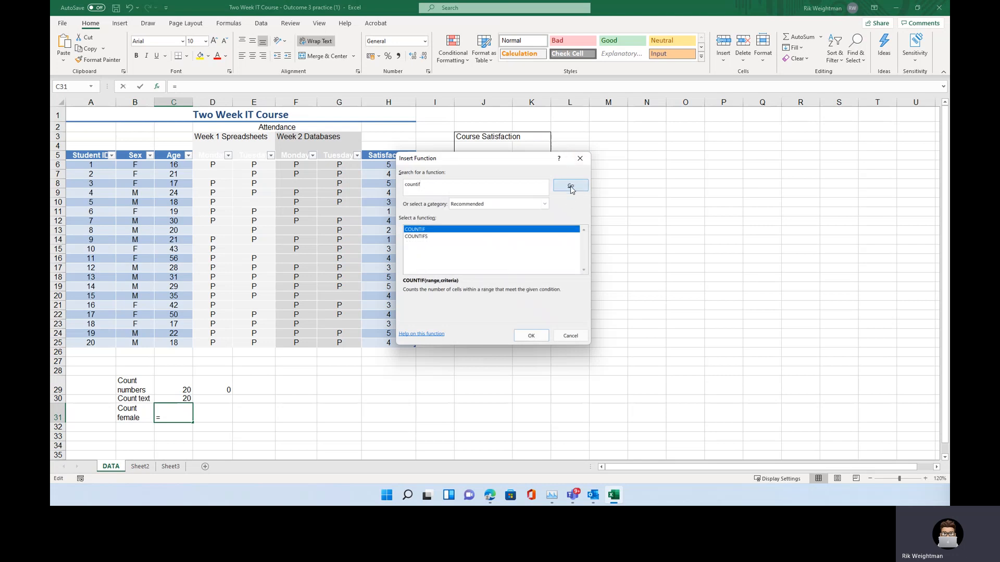
pyautogui.doubleClick(420, 231)
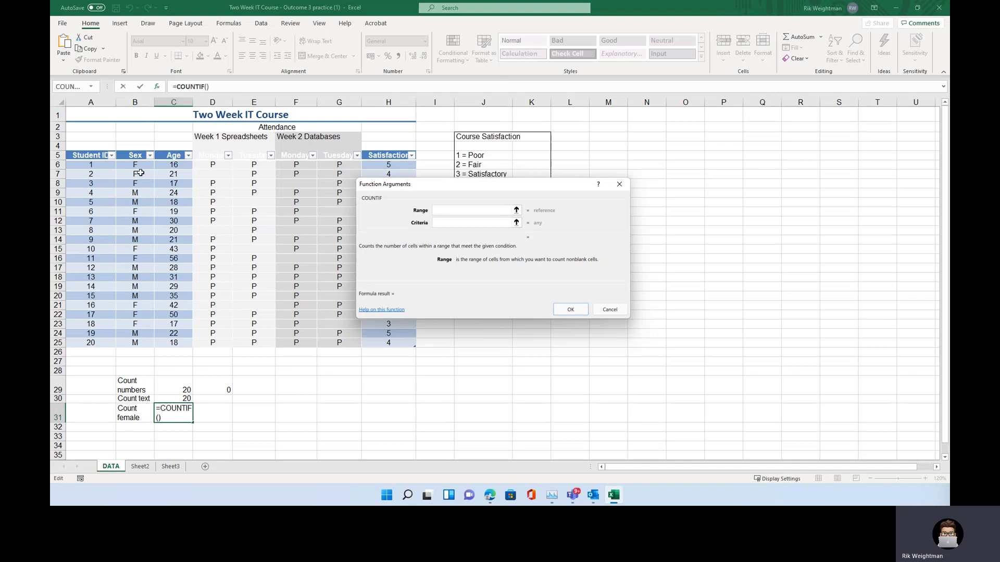
pyautogui.moveTo(136, 166); pyautogui.dragTo(127, 345)
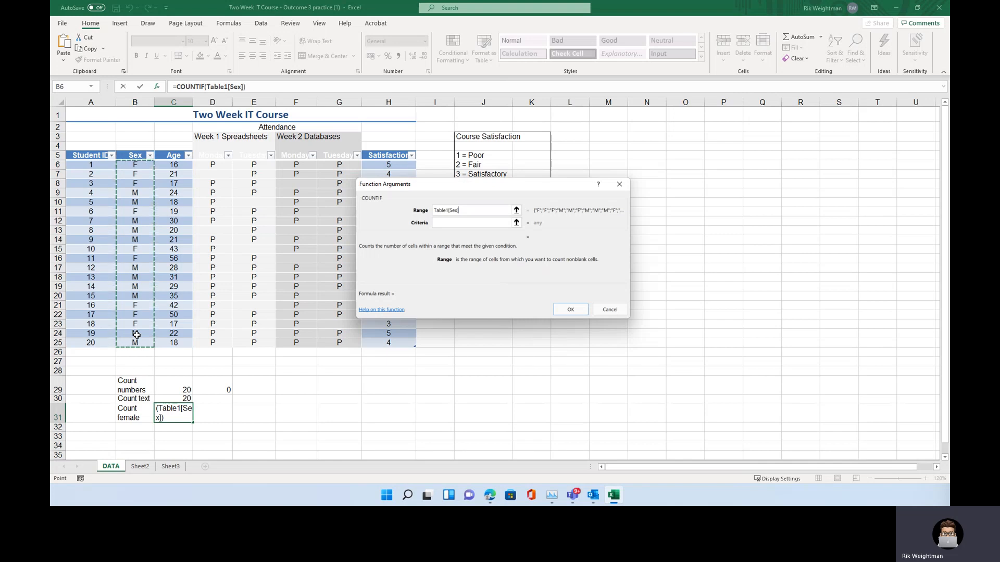
pyautogui.click(451, 223)
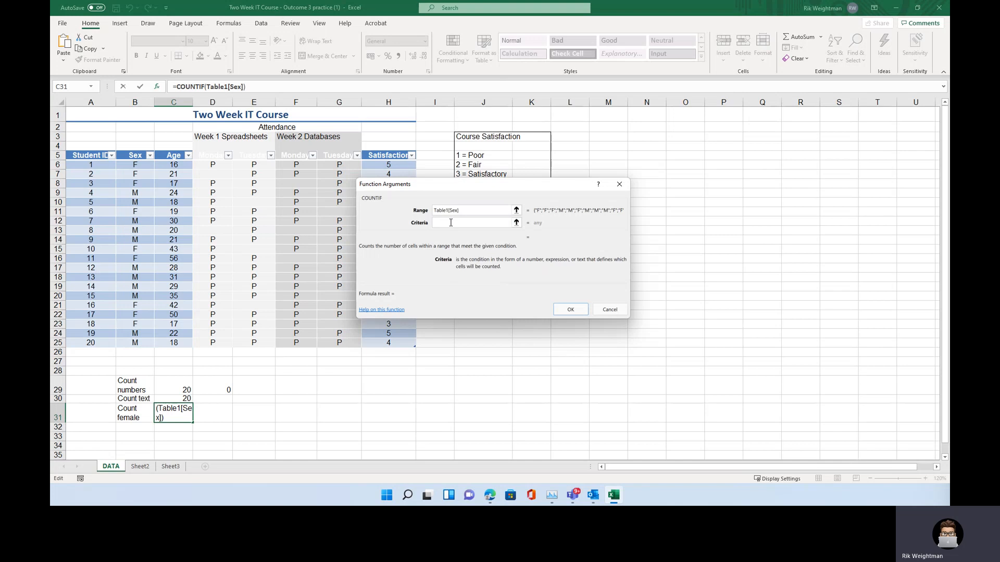
pyautogui.write('F')
pyautogui.click(571, 310)
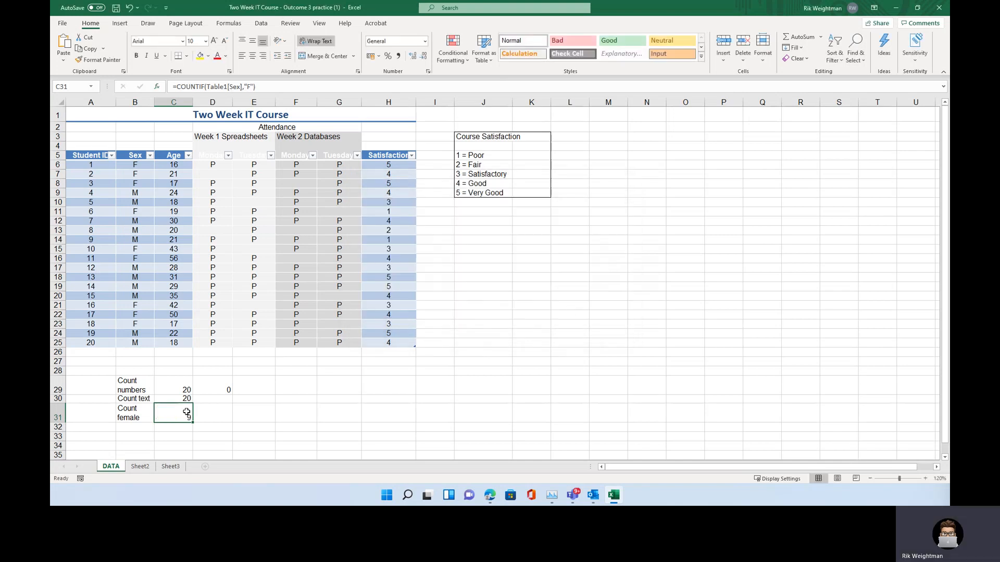
# Enter the label "Count Male" in cell B32
pyautogui.click(136, 428)
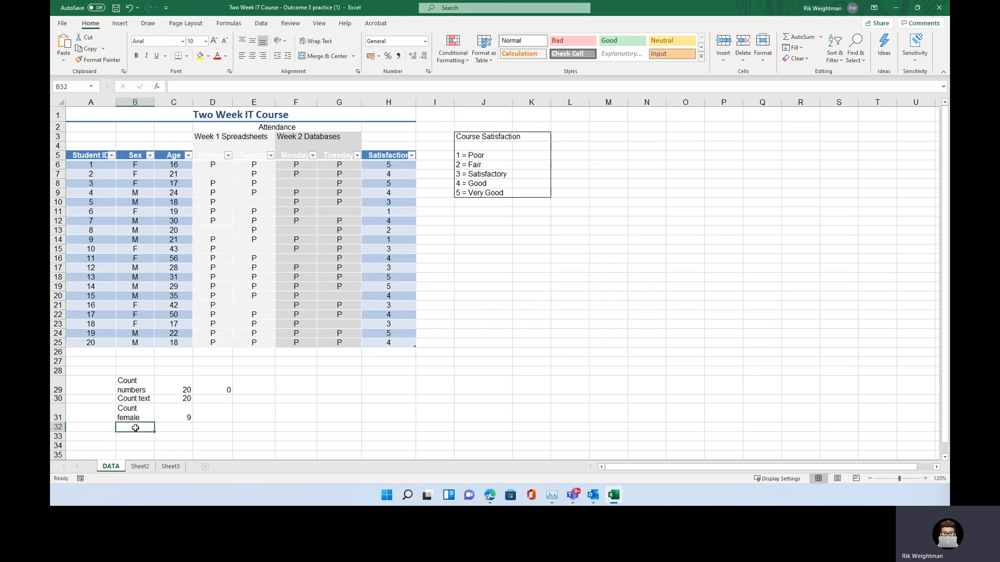
pyautogui.write('Count Male')
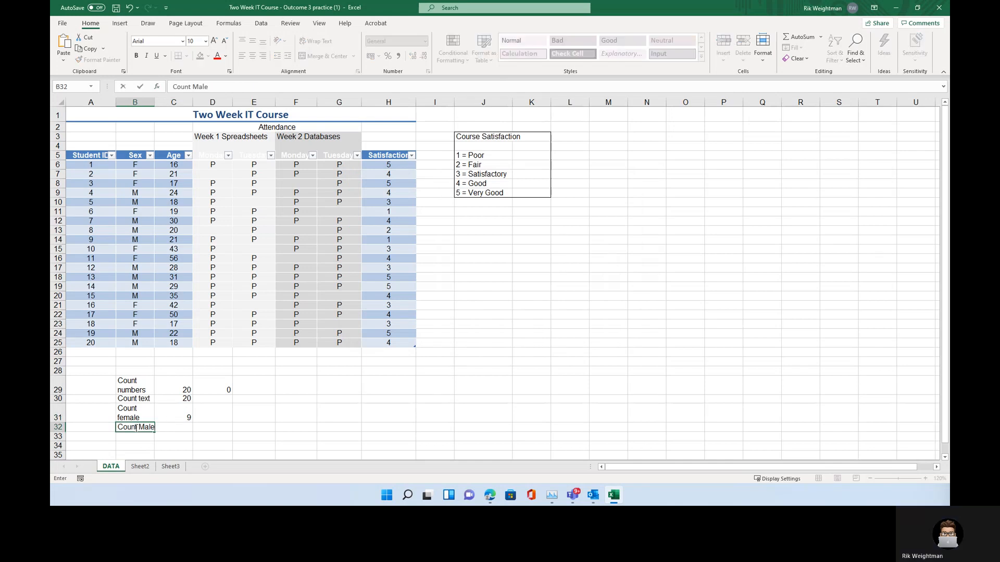
pyautogui.press('Return')
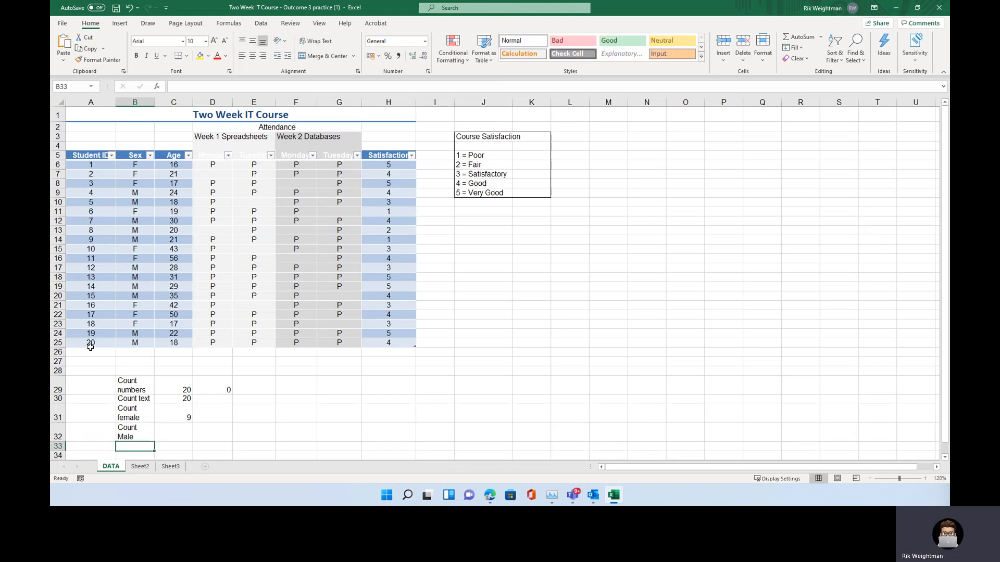
# Insert a COUNTIF function in C32 counting "M" in the Sex column
pyautogui.click(176, 435)
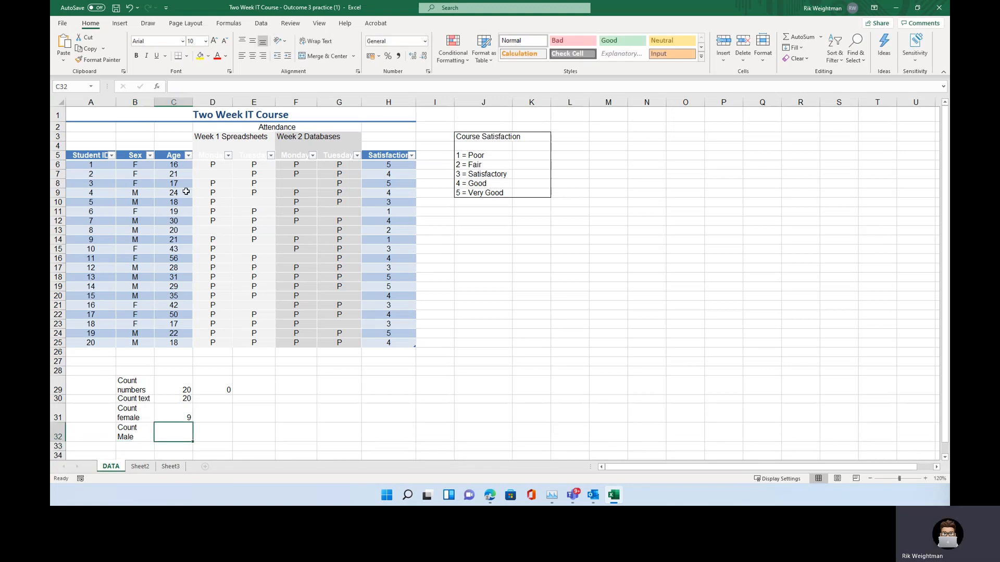
pyautogui.click(159, 87)
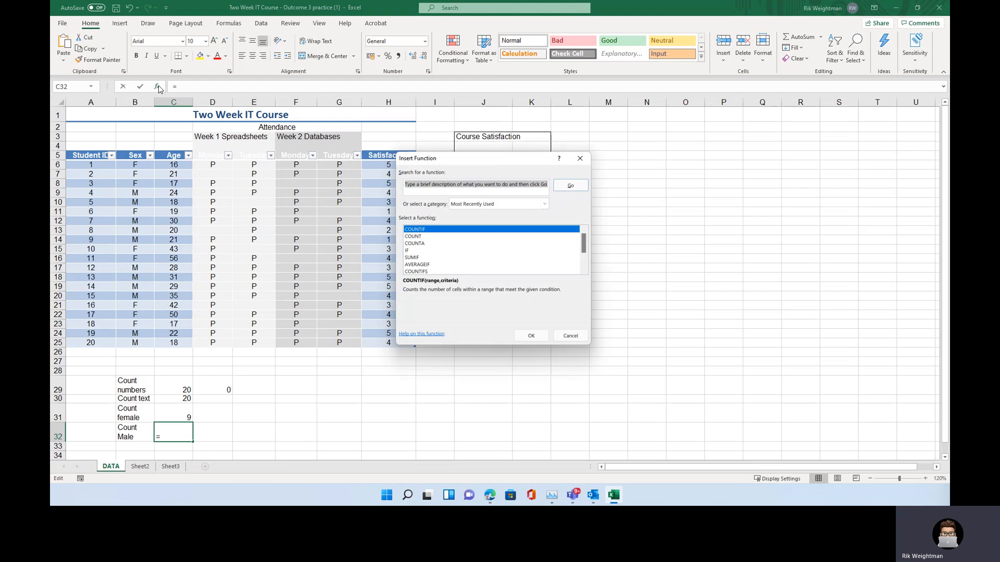
pyautogui.doubleClick(436, 230)
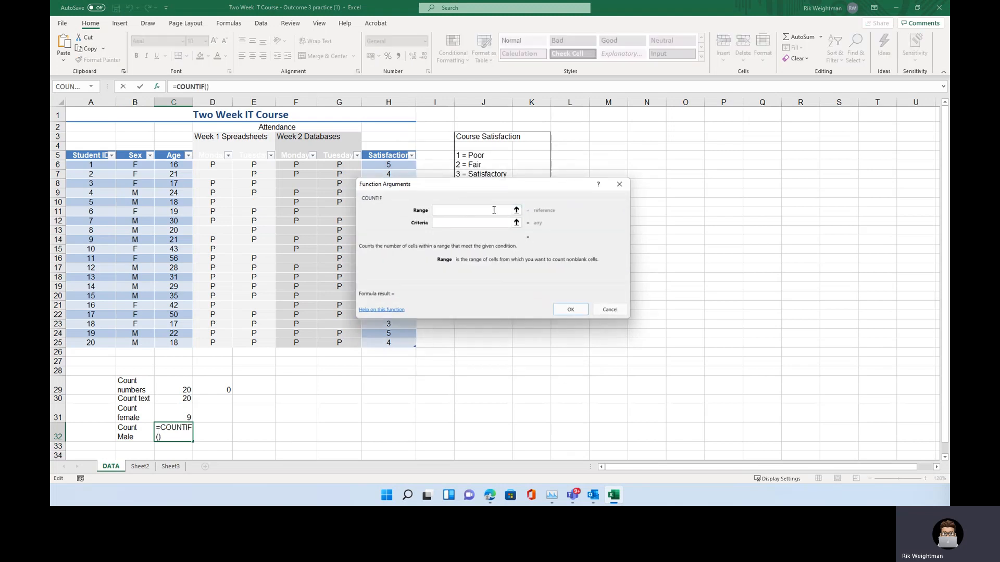
pyautogui.moveTo(135, 165); pyautogui.dragTo(131, 342)
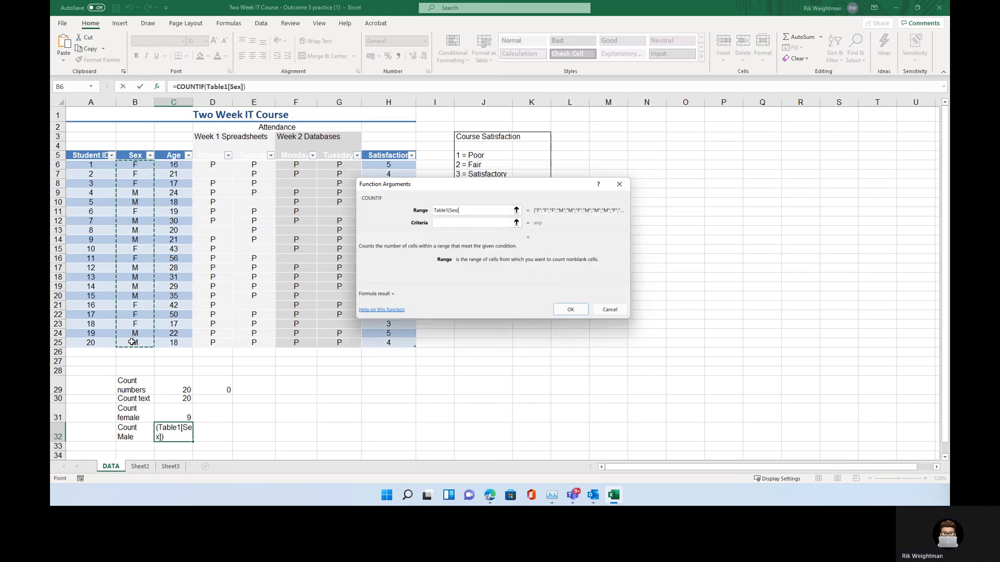
pyautogui.click(455, 221)
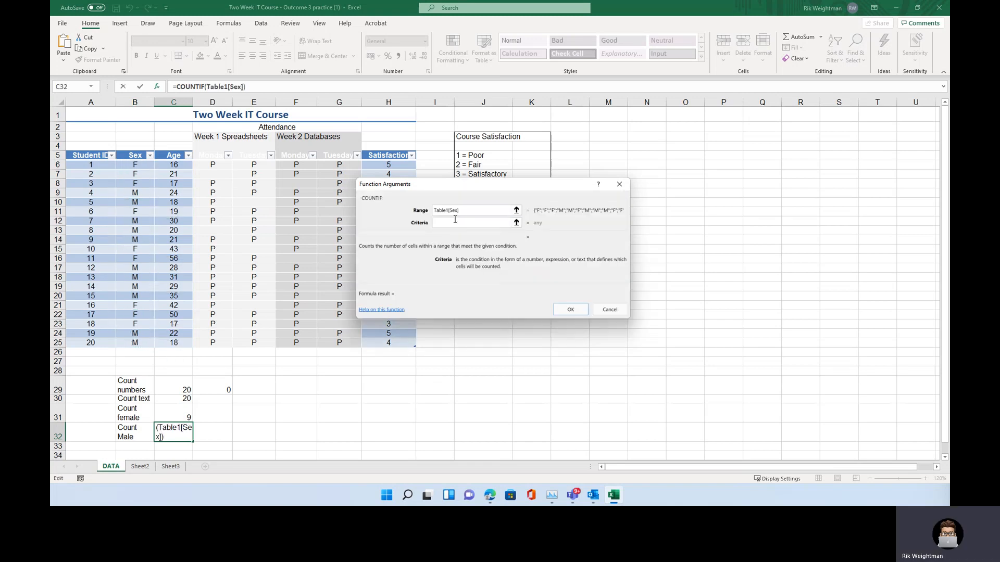
pyautogui.write('M')
pyautogui.click(570, 309)
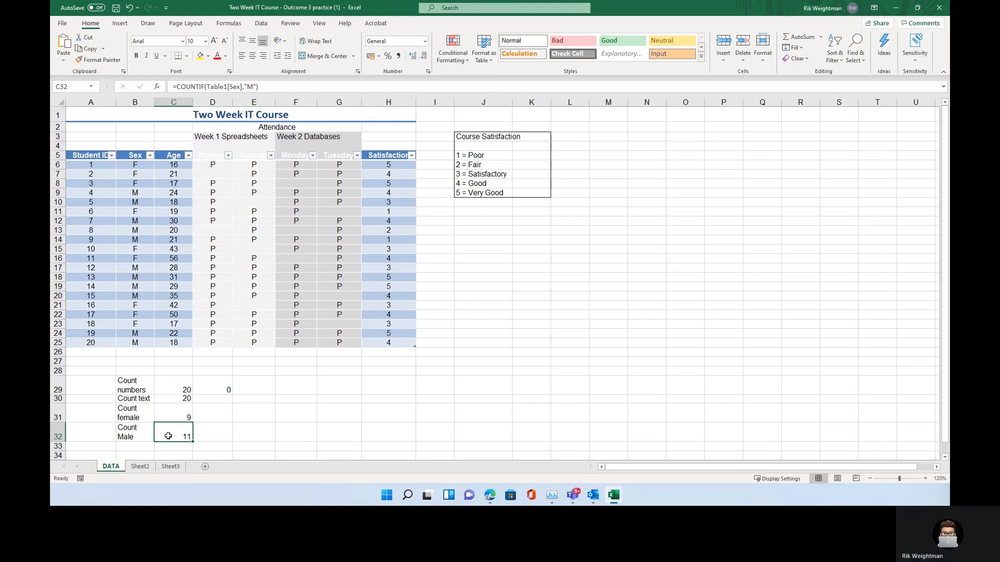
# Show the worksheet formulas with column C widened, then switch the formula display off again
pyautogui.click(139, 467)
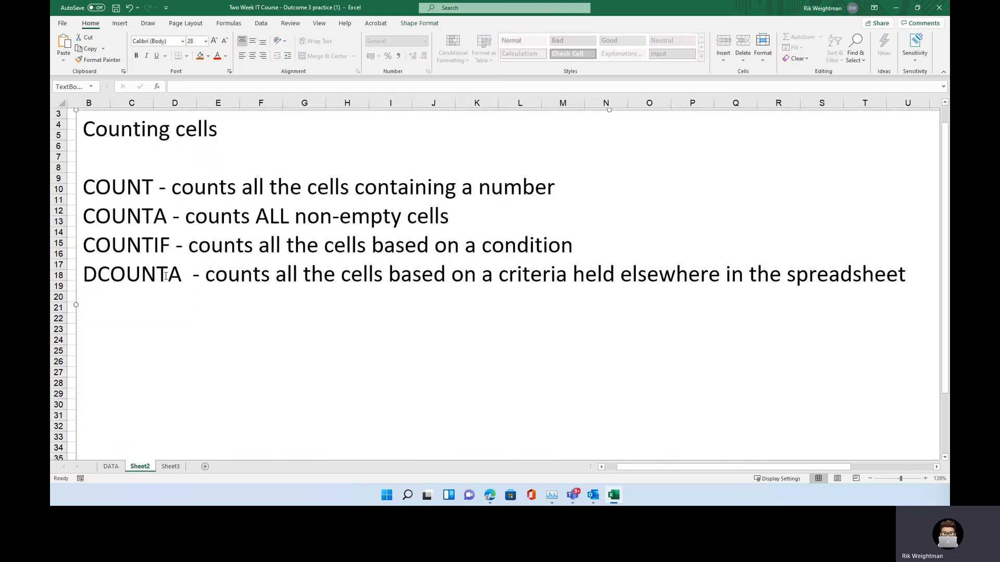
pyautogui.click(111, 467)
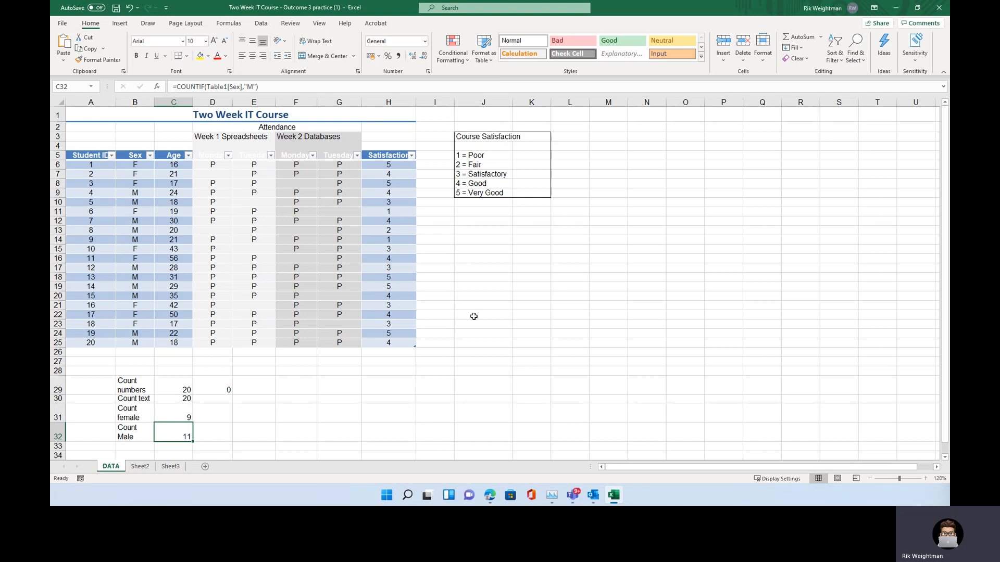
pyautogui.click(229, 24)
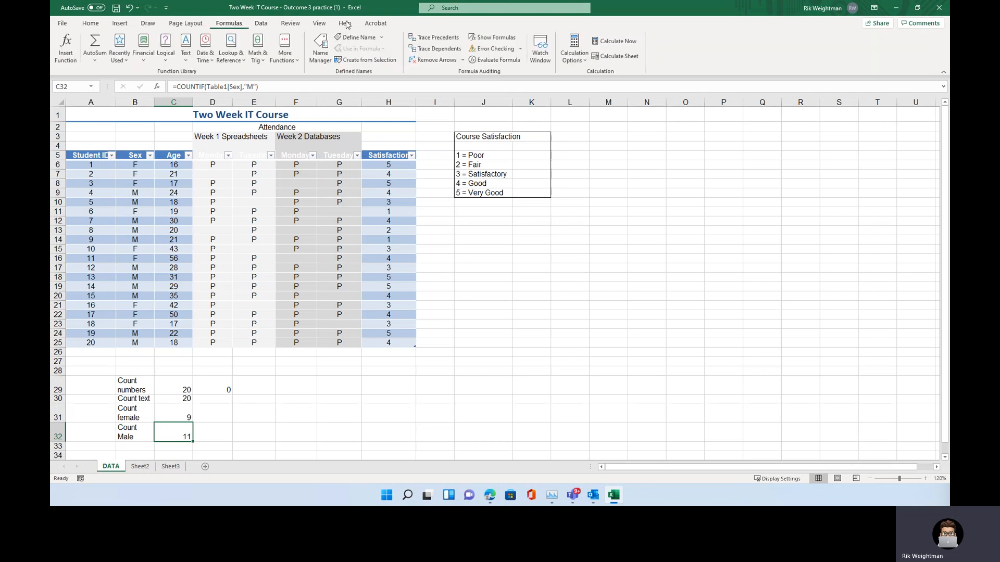
pyautogui.click(492, 37)
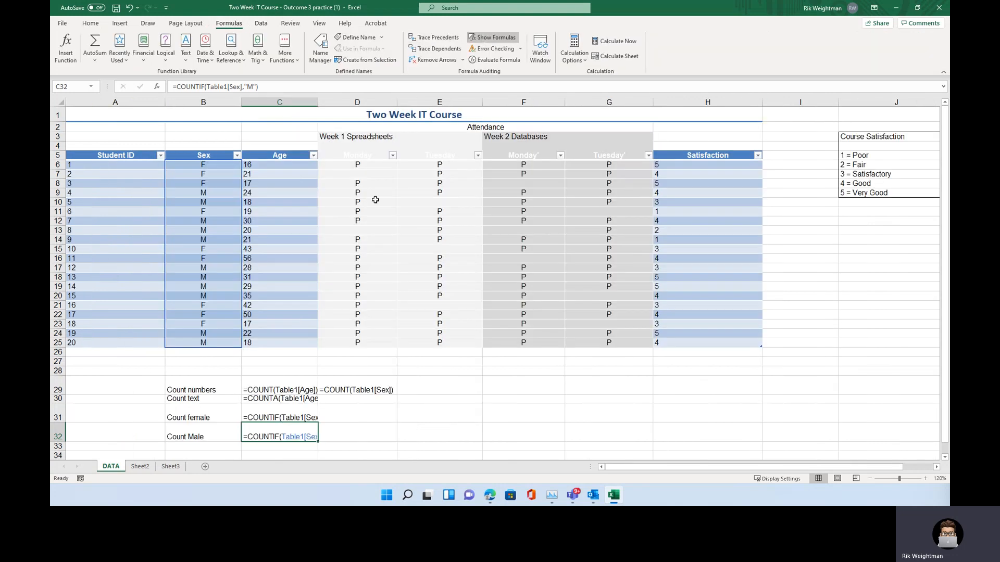
pyautogui.moveTo(318, 103); pyautogui.dragTo(357, 102)
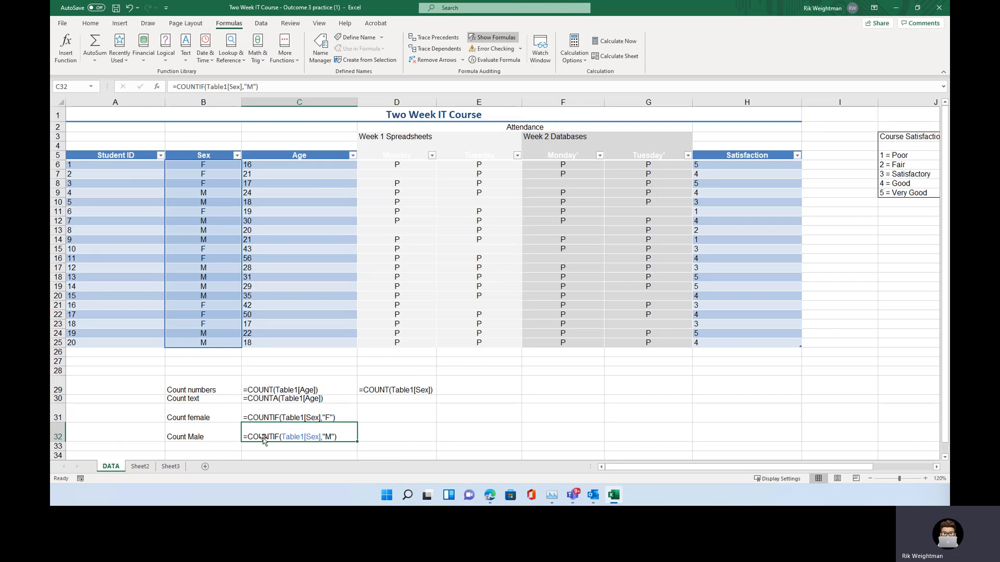
pyautogui.scroll(-5, 326, 430)
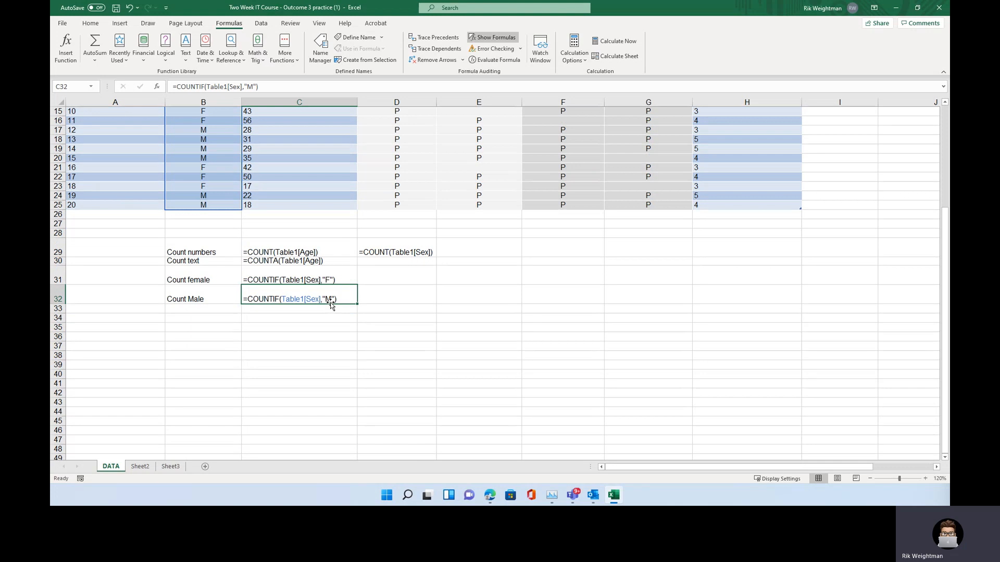
pyautogui.click(492, 40)
pyautogui.scroll(5, 379, 399)
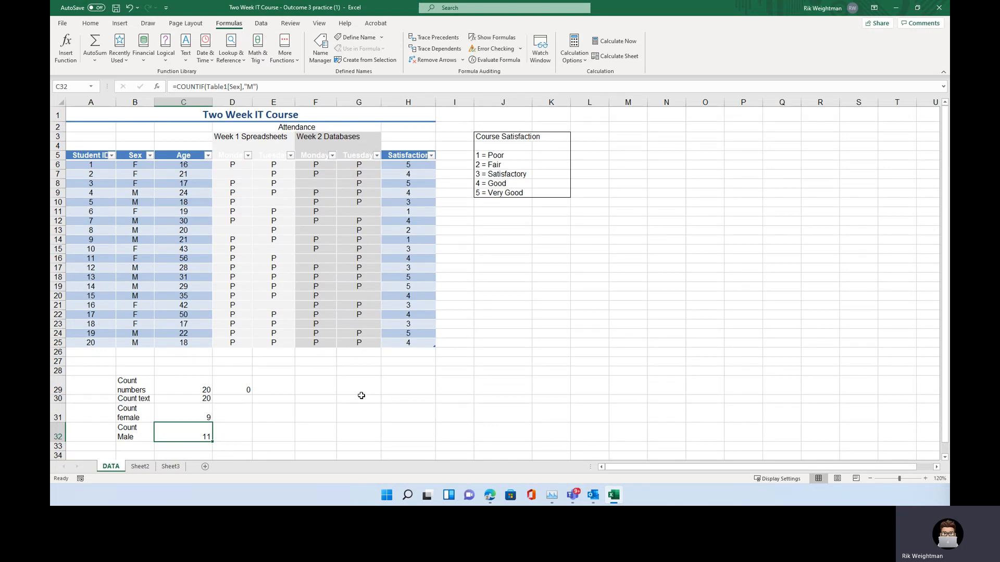
# Sort the table by Sex from A to Z and select the female and the male entries in turn
pyautogui.click(150, 156)
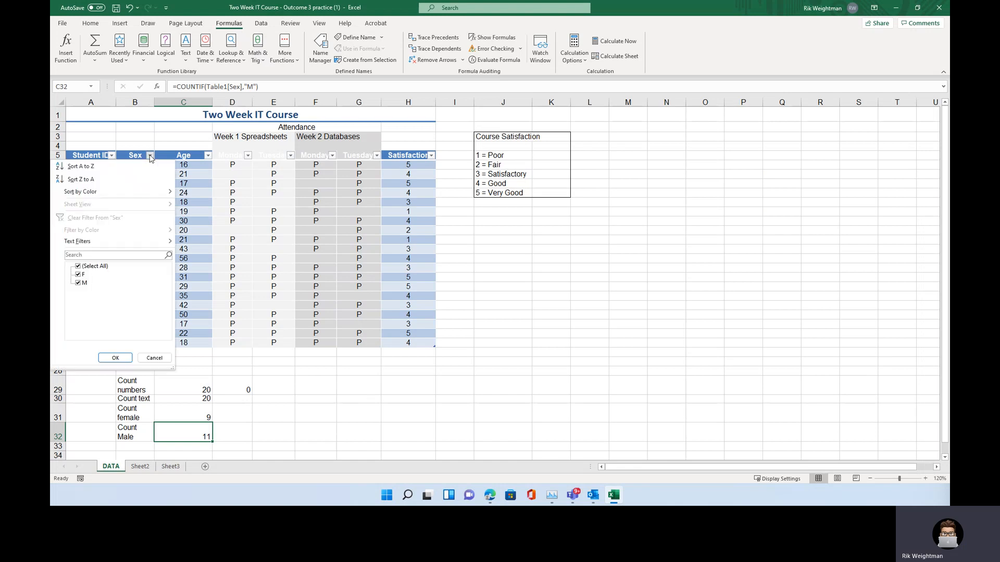
pyautogui.click(115, 167)
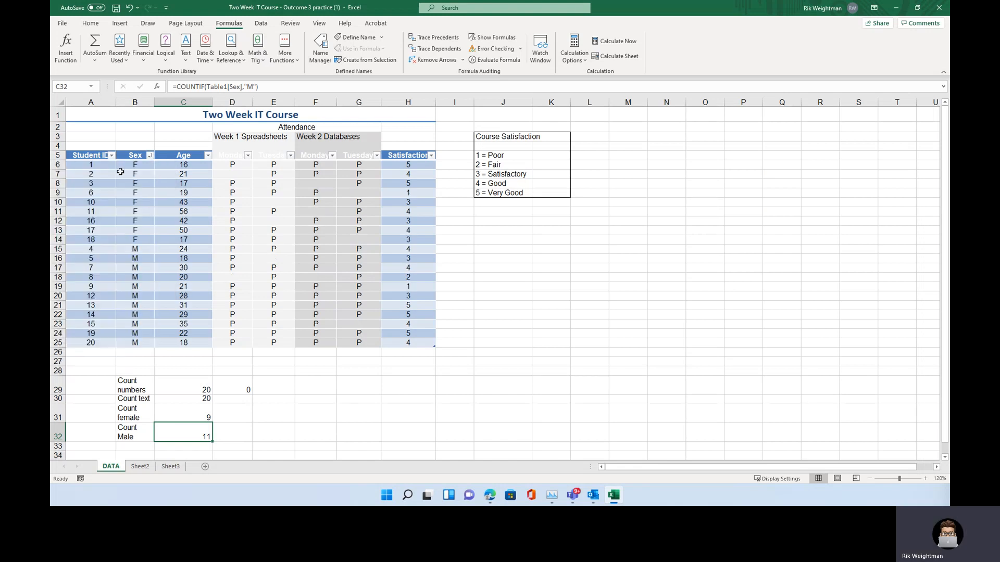
pyautogui.click(137, 164)
pyautogui.moveTo(136, 163); pyautogui.dragTo(127, 237)
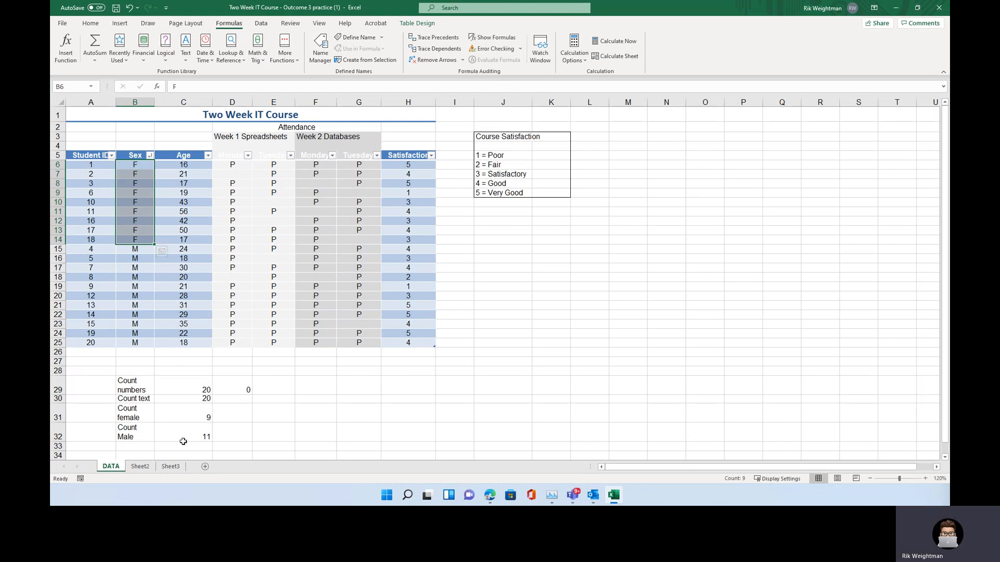
pyautogui.moveTo(140, 250); pyautogui.dragTo(137, 345)
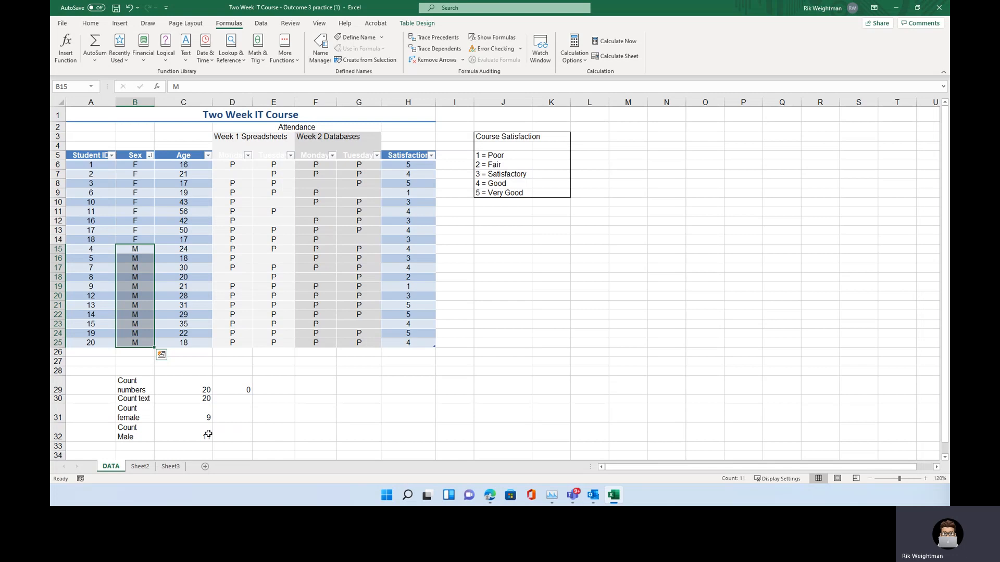
pyautogui.click(134, 250)
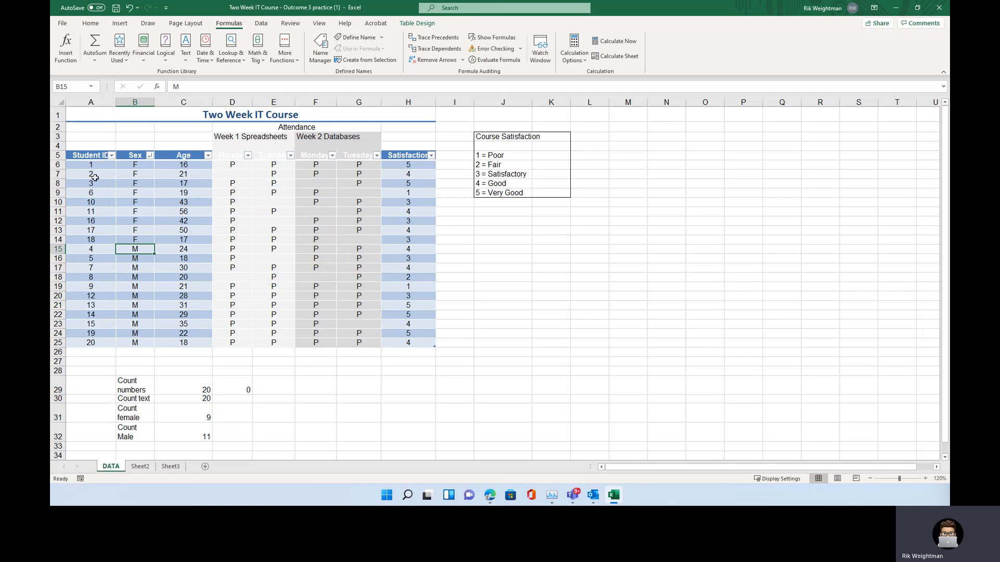
# Change the Sex entry in B14 to m
pyautogui.moveTo(135, 166); pyautogui.dragTo(129, 344)
pyautogui.click(129, 344)
pyautogui.click(144, 241)
pyautogui.write('m')
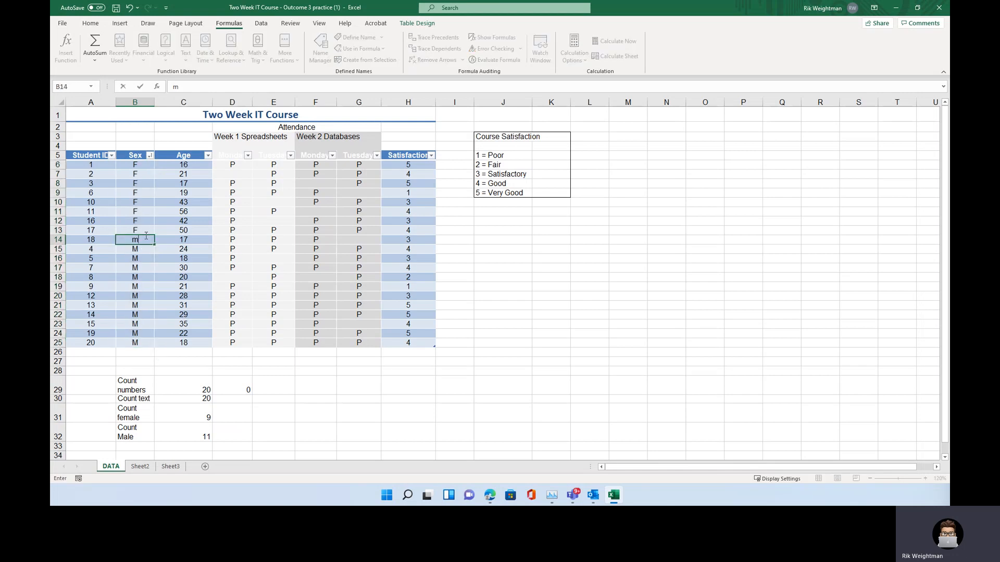
pyautogui.press('Return')
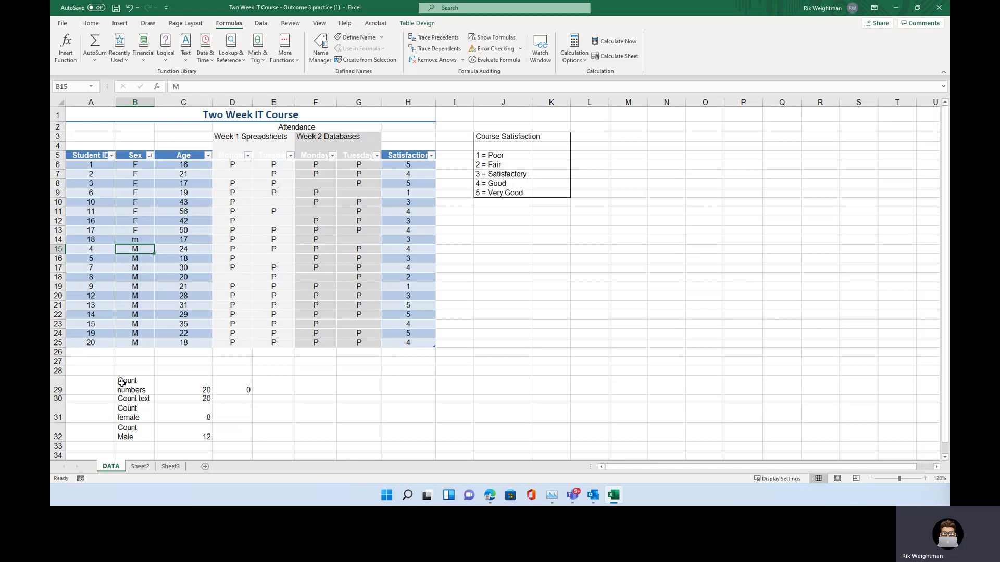
# Review the count labels in B29 to B31 and return to Sheet2
pyautogui.click(128, 420)
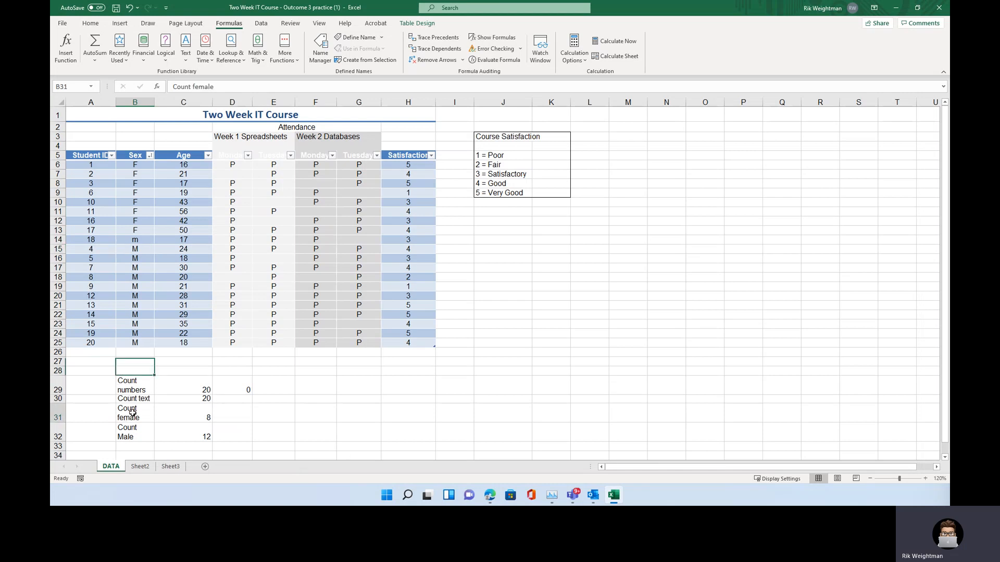
pyautogui.click(139, 398)
pyautogui.click(145, 390)
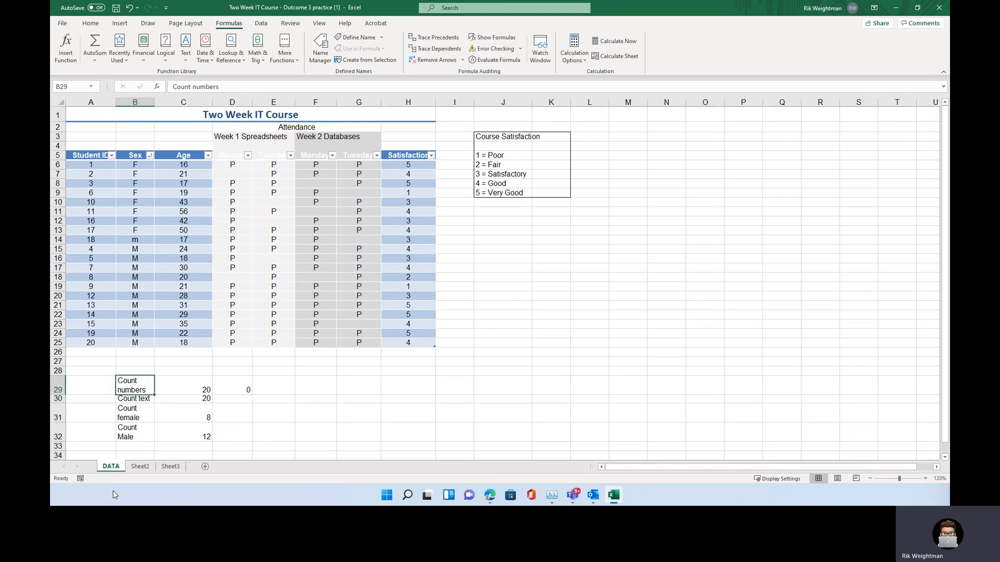
pyautogui.click(138, 467)
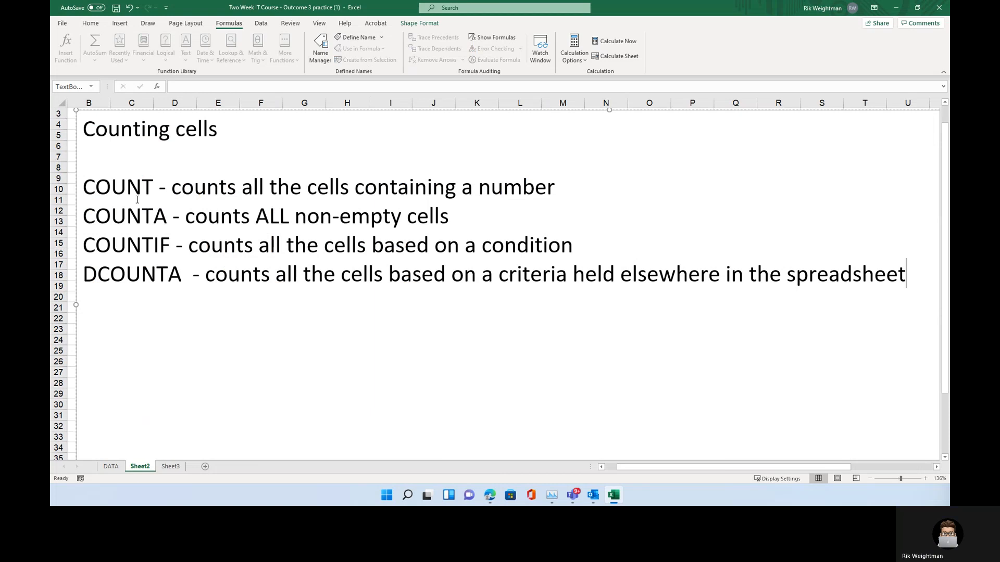